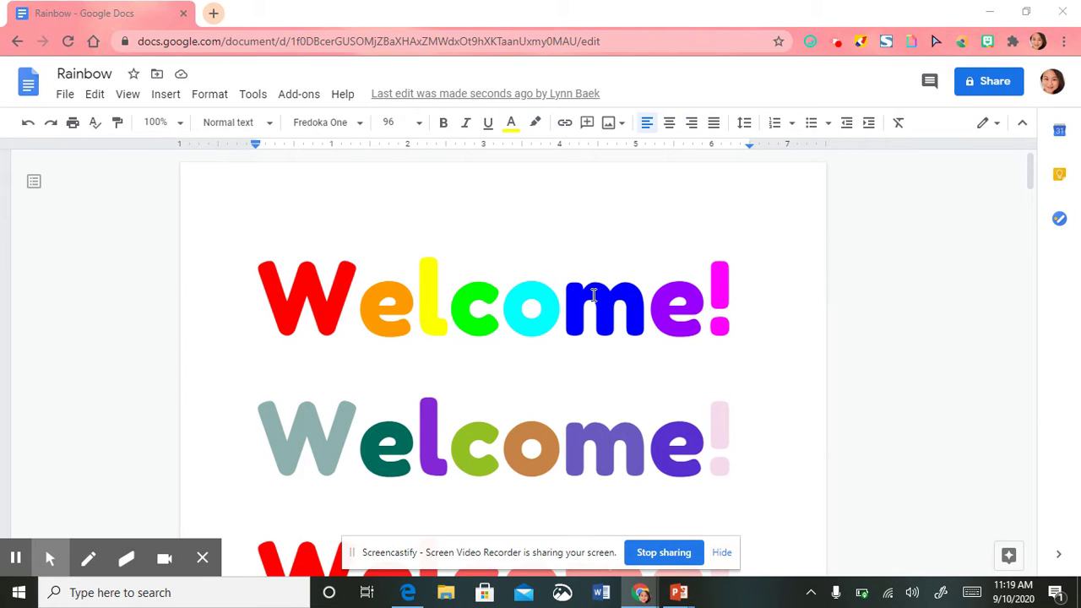
Step: Select text in the document and scroll through it to review the existing lines
left_click(203, 559)
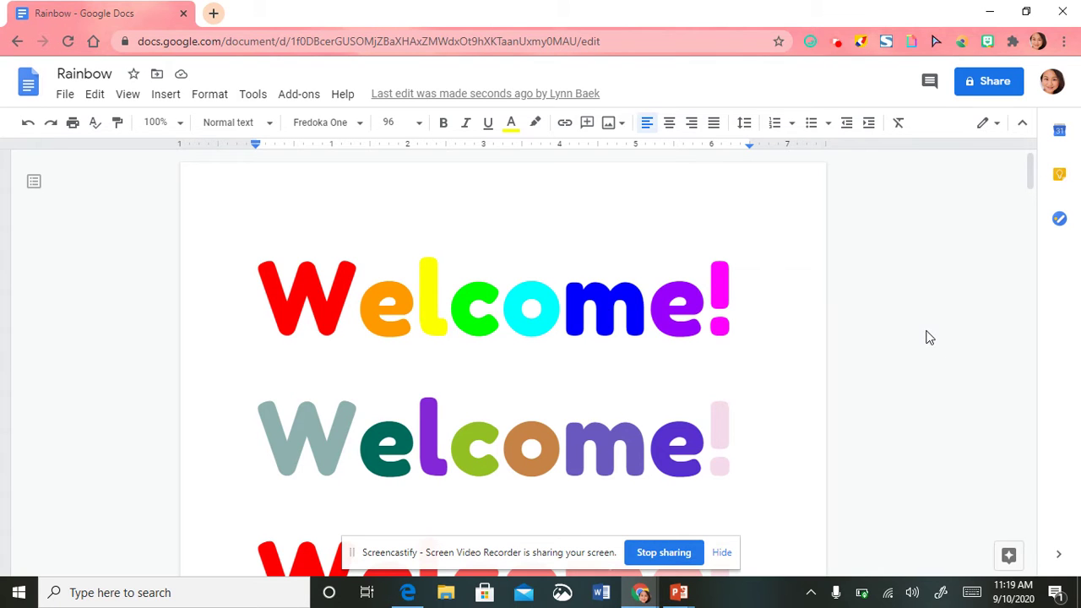
left_click_drag(1029, 177, 1043, 442)
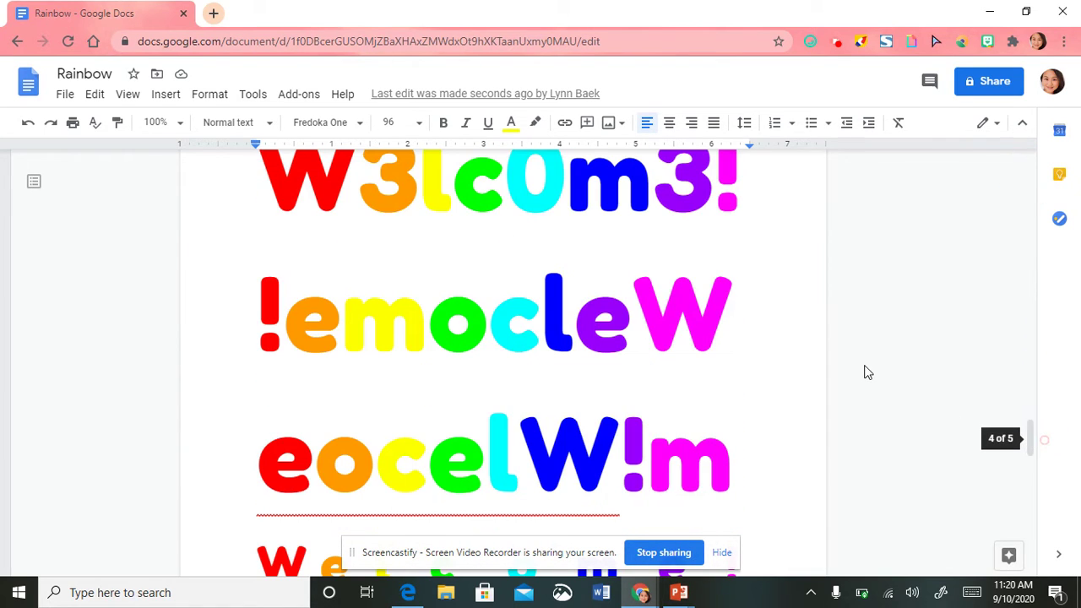
scroll(1020, 496, "down", 2)
scroll(1031, 460, "down", 3)
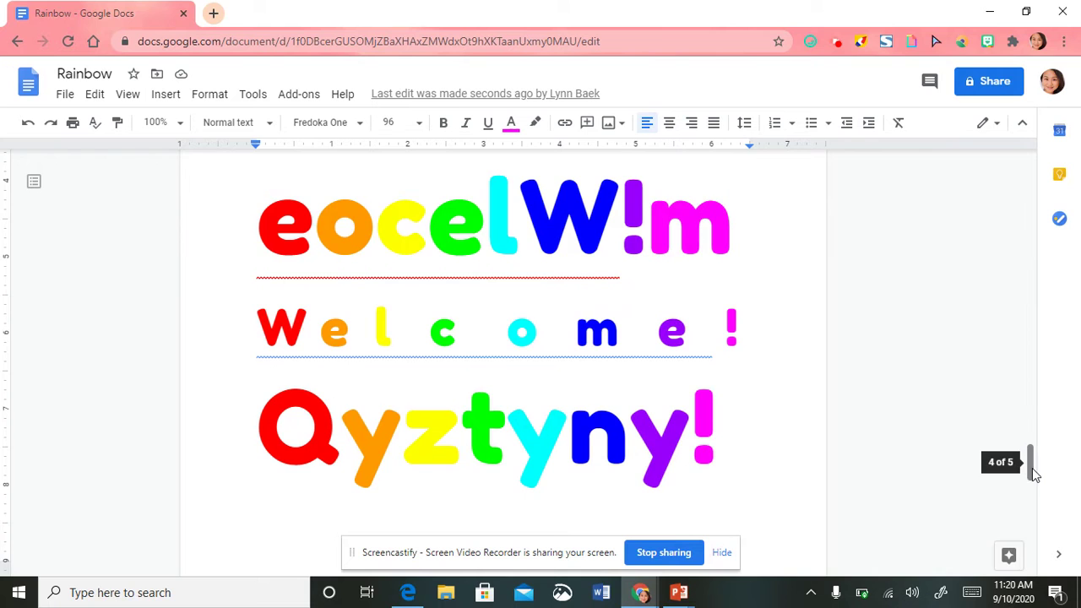
scroll(892, 397, "down", 3)
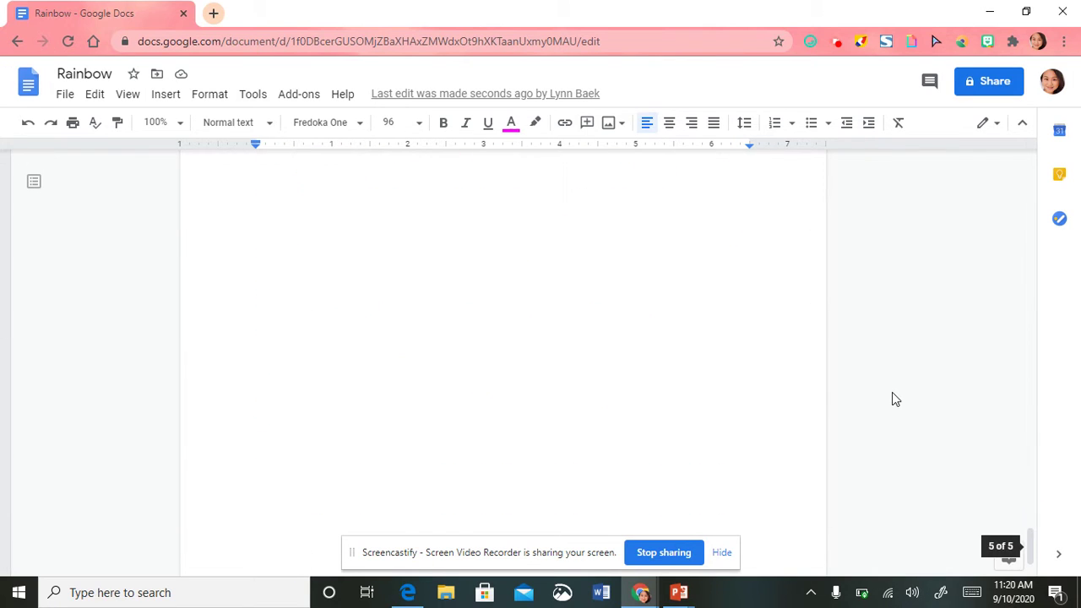
scroll(897, 394, "up", 1)
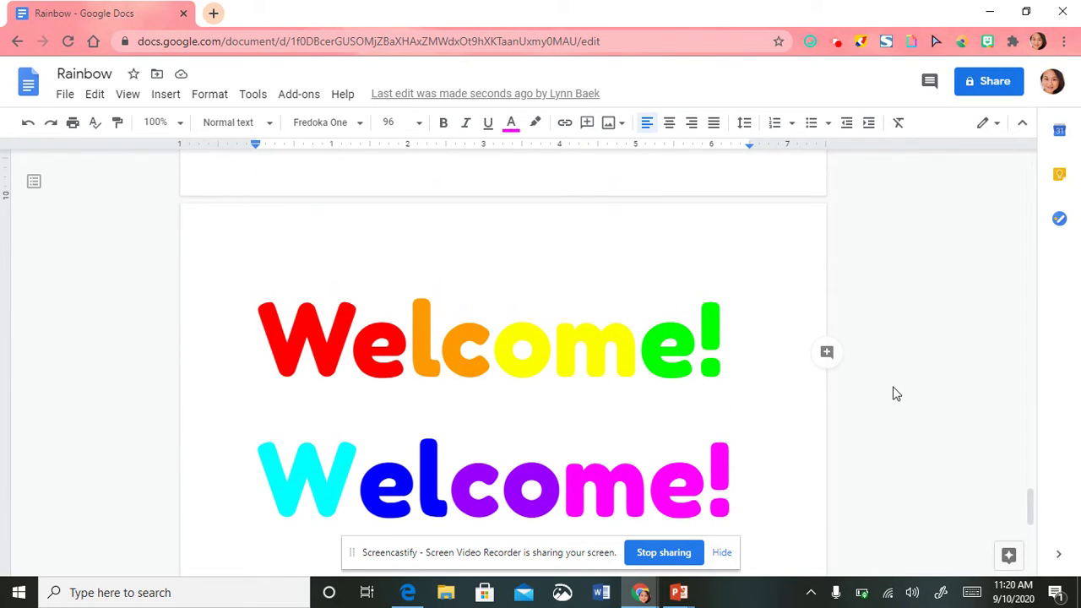
scroll(895, 380, "up", 20)
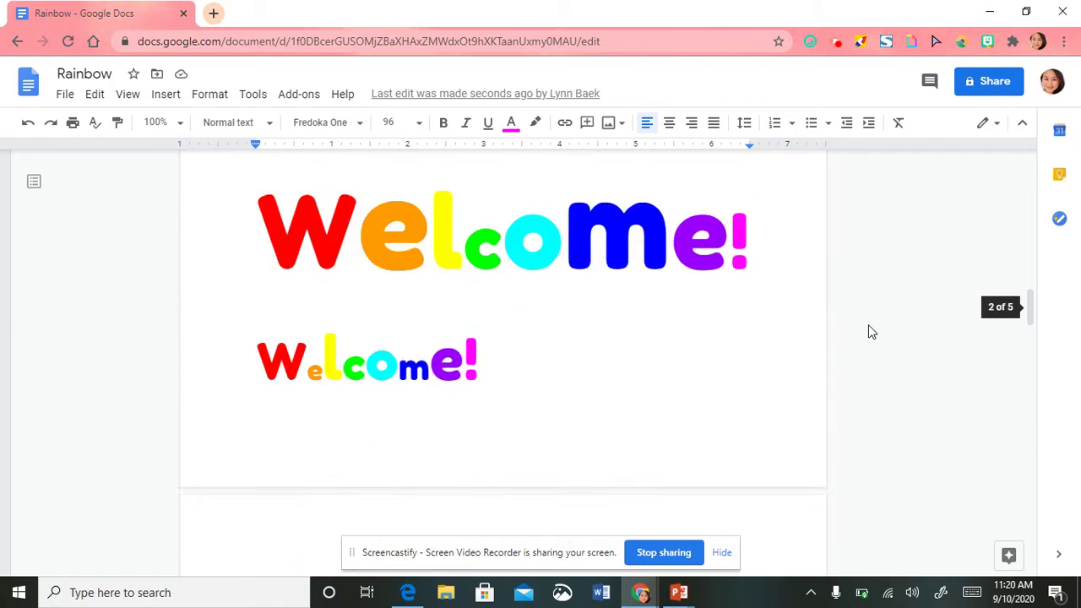
scroll(907, 309, "up", 10)
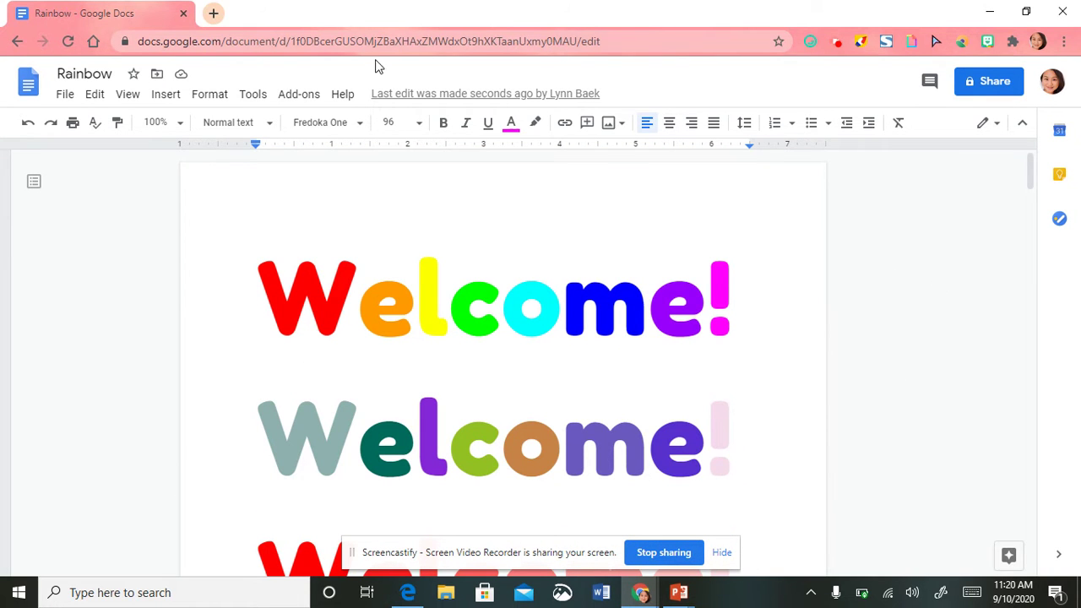
Step: Search the add-ons marketplace for Fun Text and view its details
left_click(295, 96)
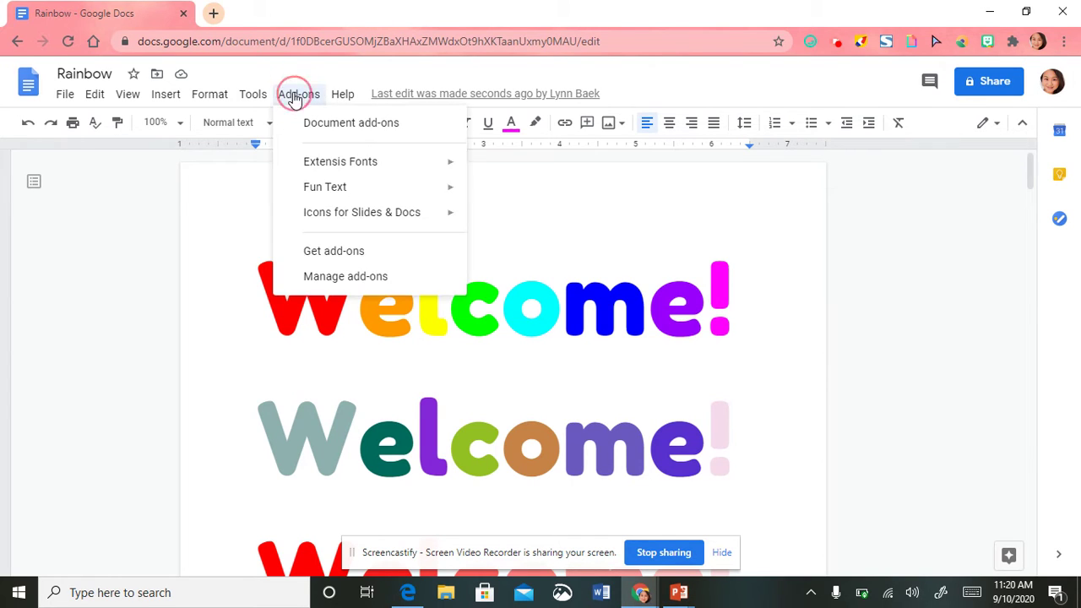
left_click(325, 253)
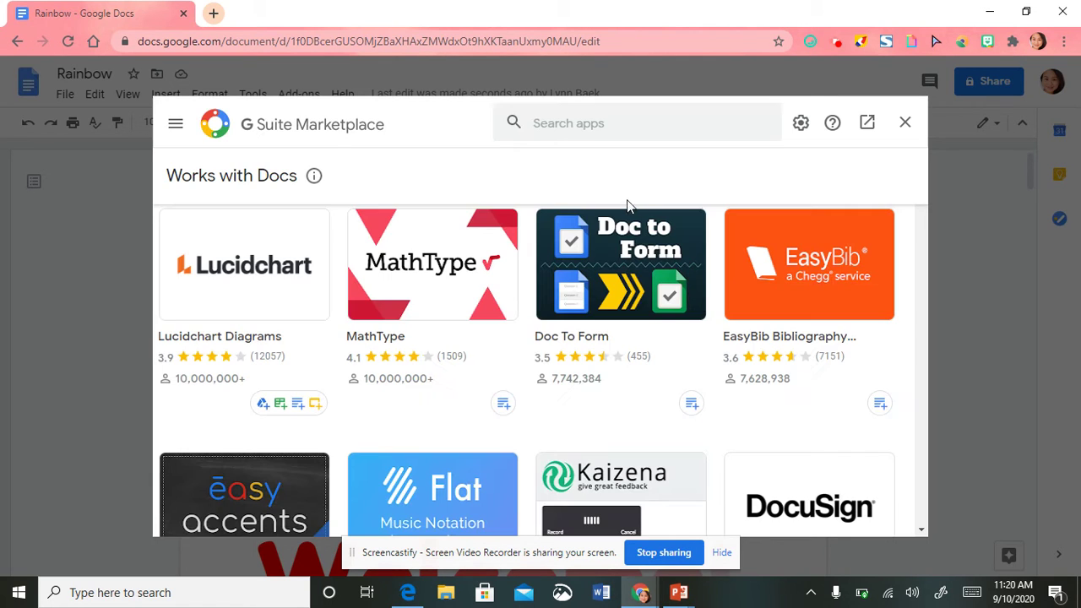
left_click(547, 126)
type("Fu")
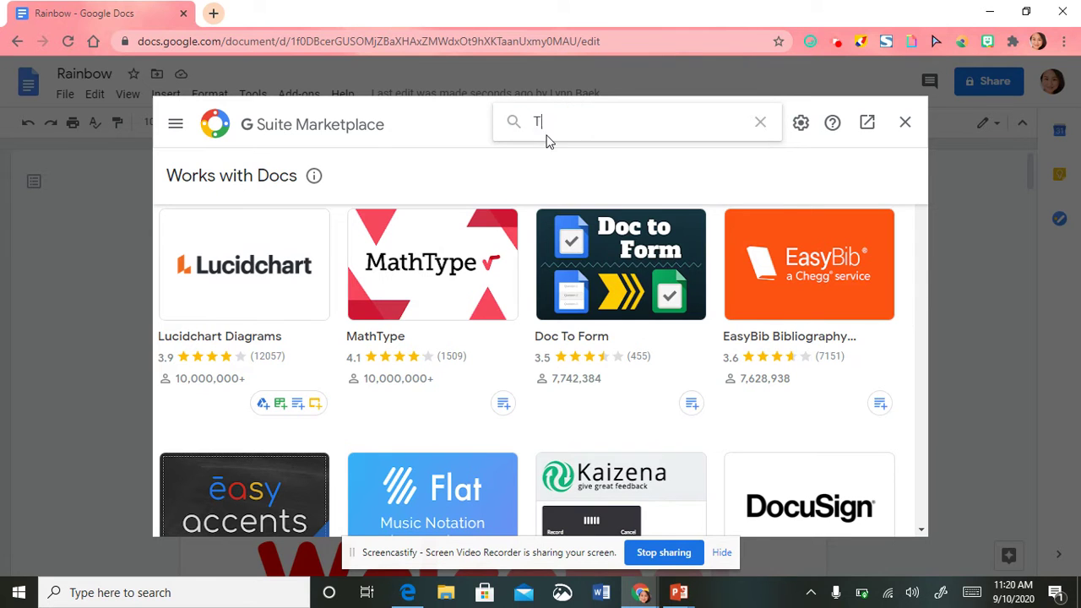
type("n ")
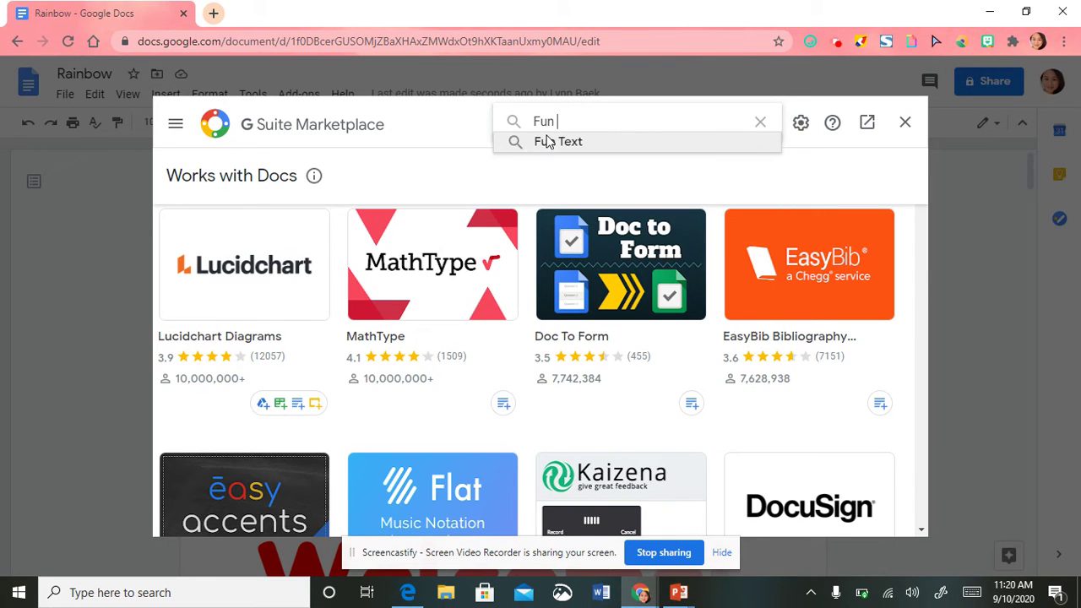
type("Text")
key("Return")
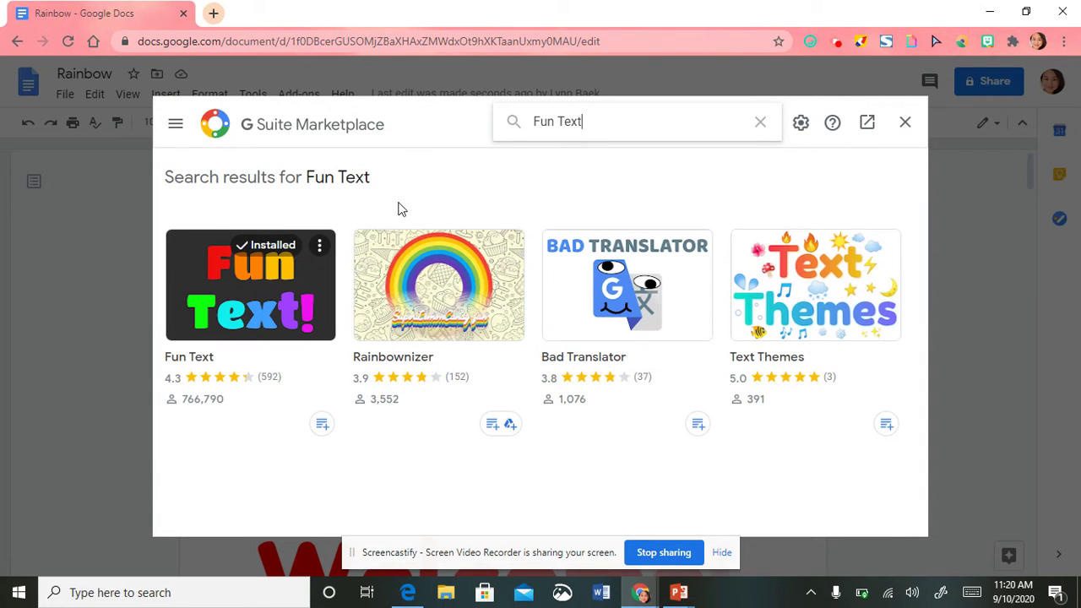
left_click(226, 281)
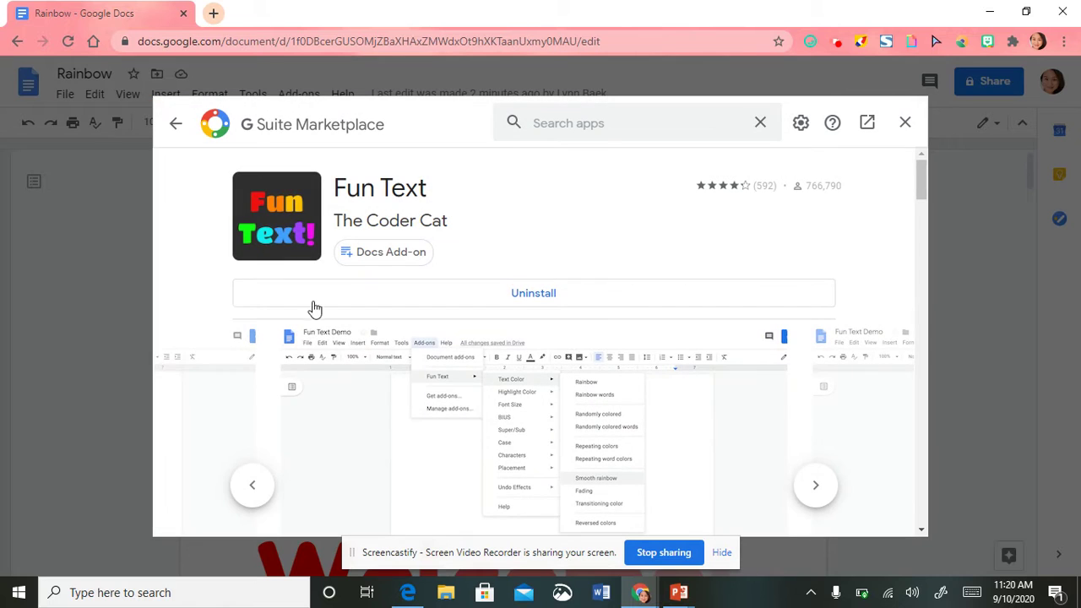
left_click(907, 123)
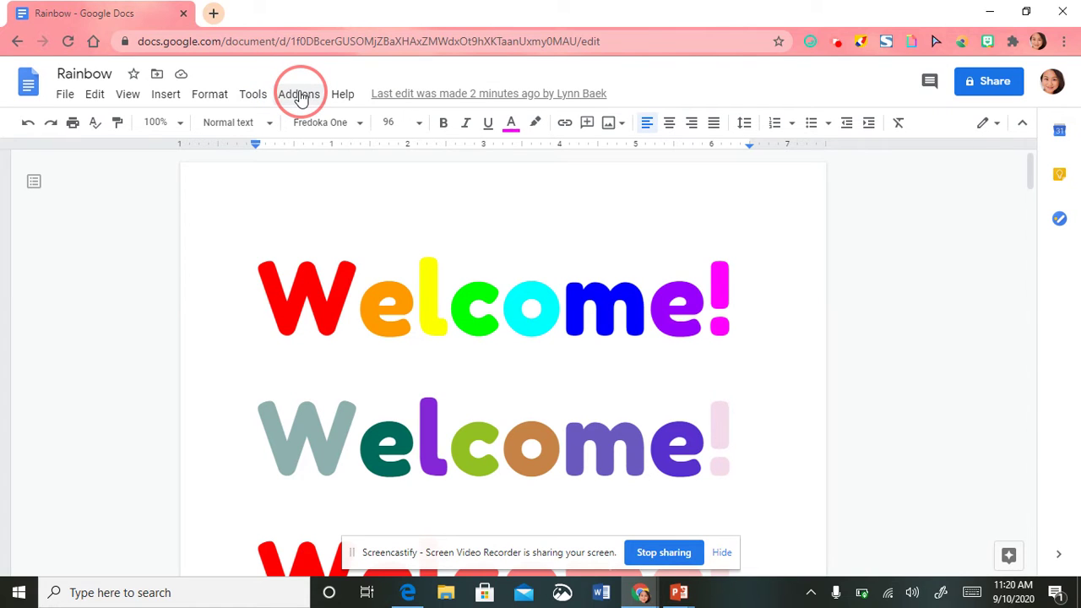
Step: Insert a new line above the first Welcome! and type Welcome! on it
left_click(266, 306)
key("Return")
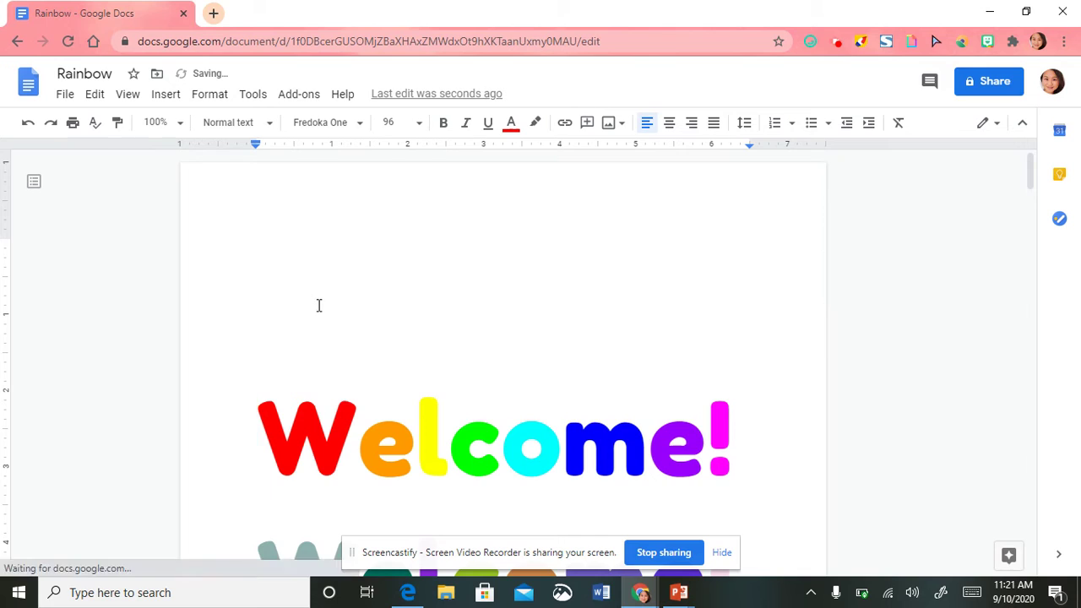
left_click_drag(320, 309, 297, 296)
left_click(293, 302)
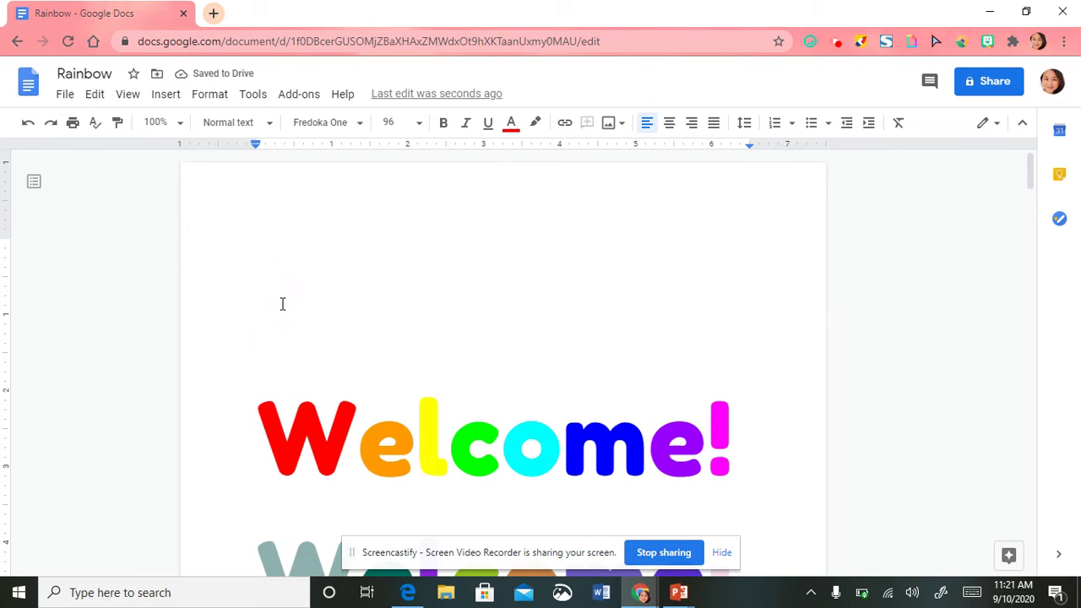
type("Welcome")
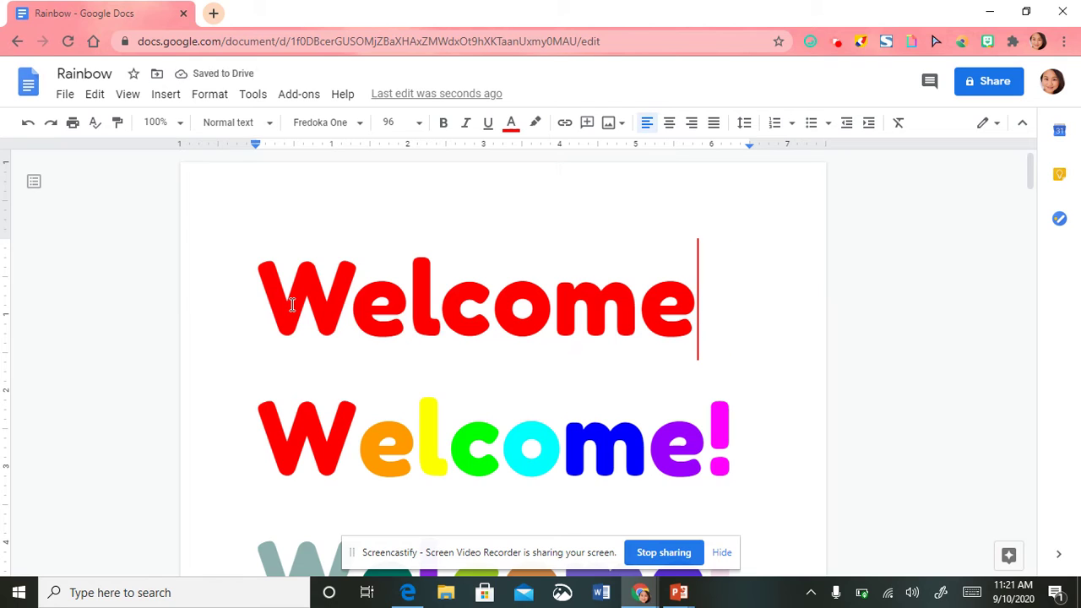
type("!")
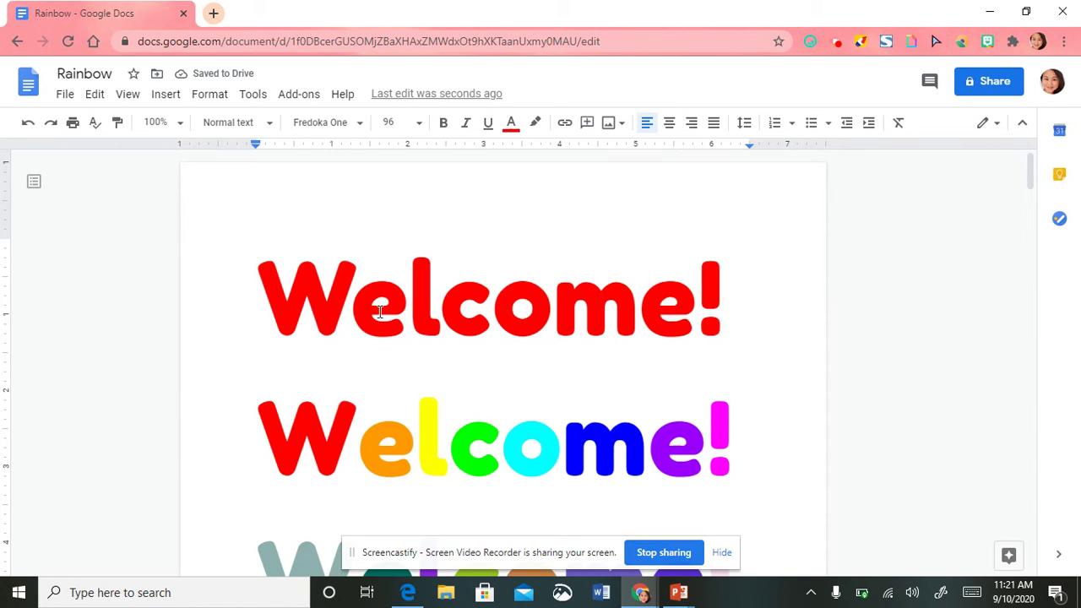
Step: Colour the new Welcome! line light green
left_click_drag(291, 309, 794, 301)
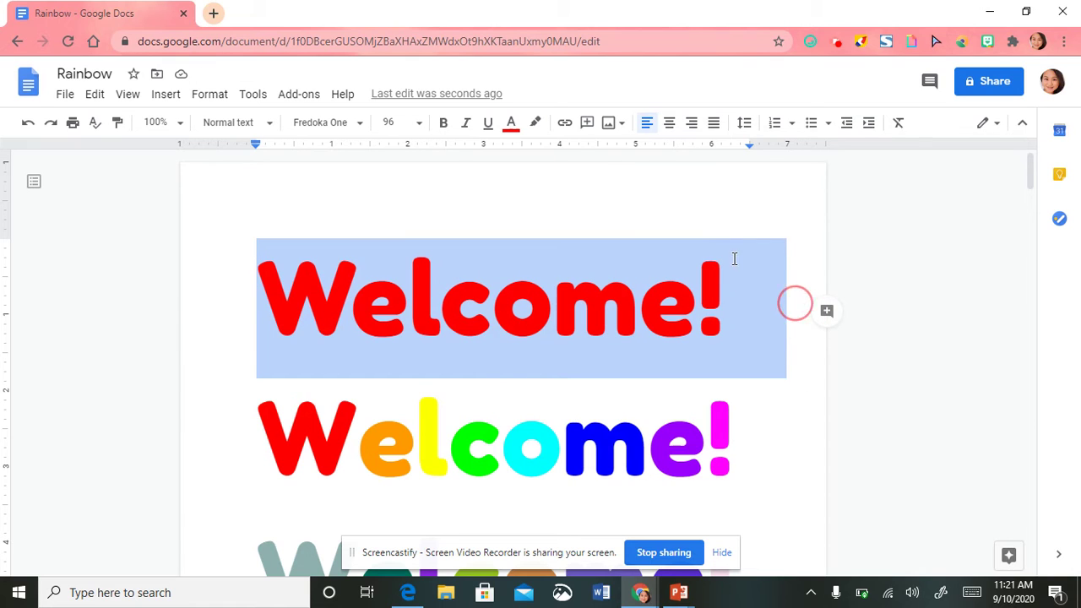
left_click(511, 127)
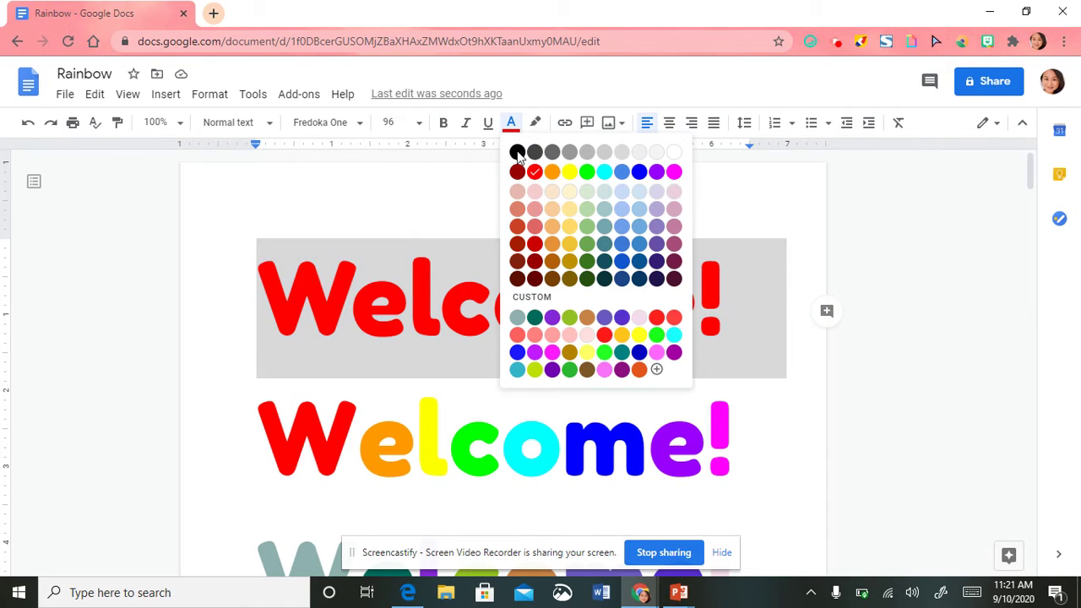
left_click(585, 211)
left_click(466, 331)
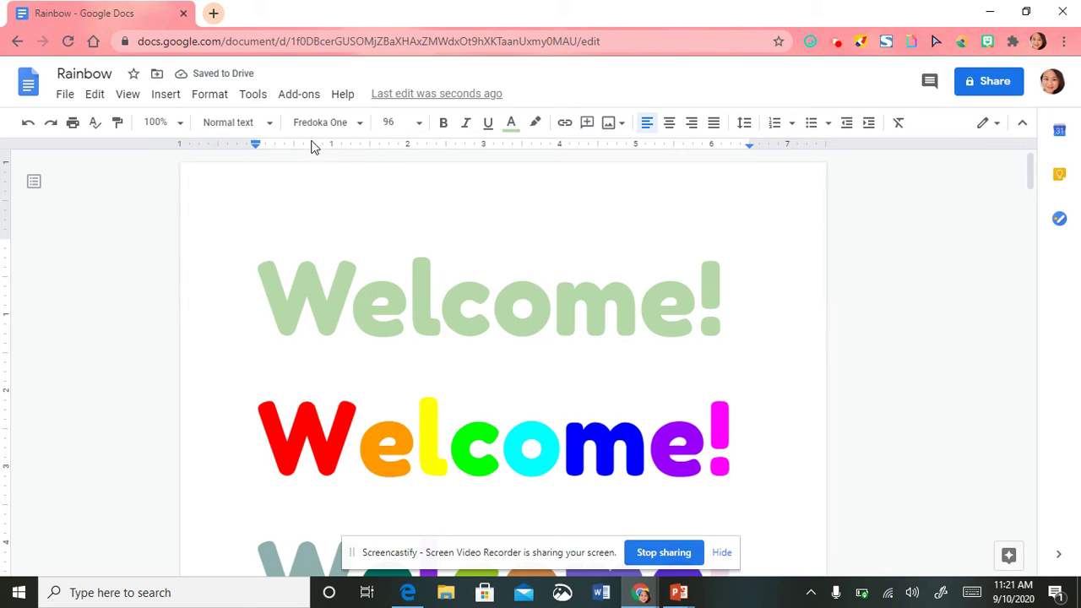
left_click(300, 97)
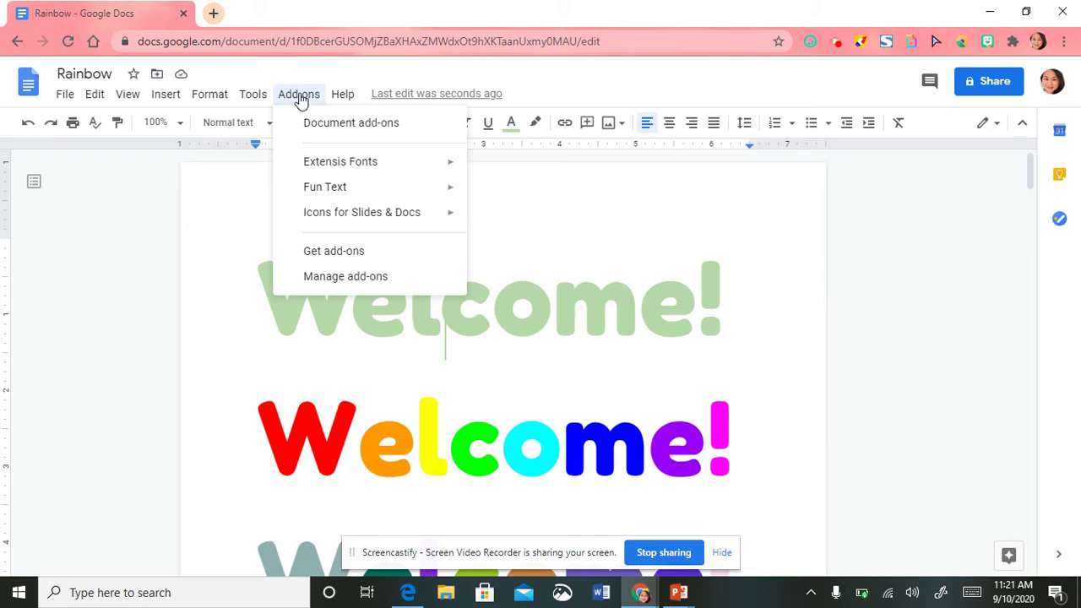
Step: Apply Fun Text's Rainbow text colour to the light-green top Welcome! line
left_click(245, 270)
left_click_drag(268, 306, 715, 304)
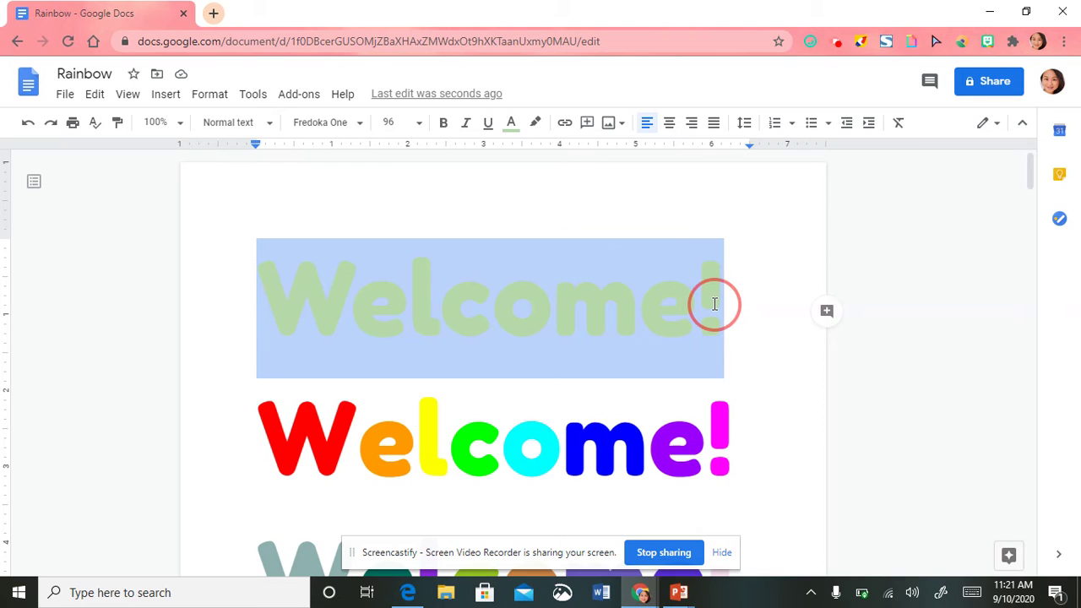
left_click(297, 96)
mouse_move(331, 193)
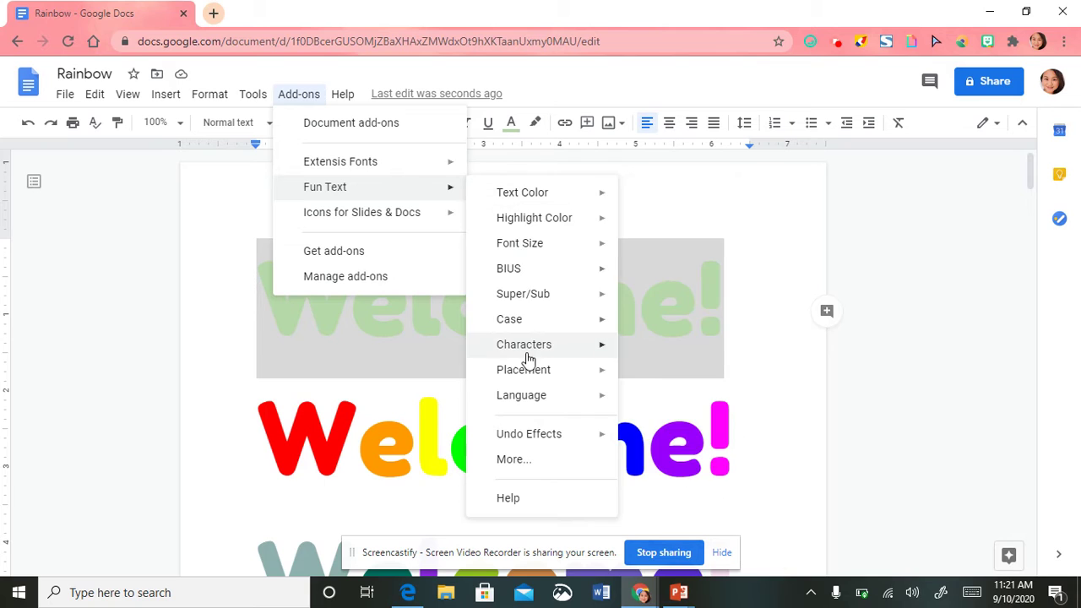
mouse_move(537, 368)
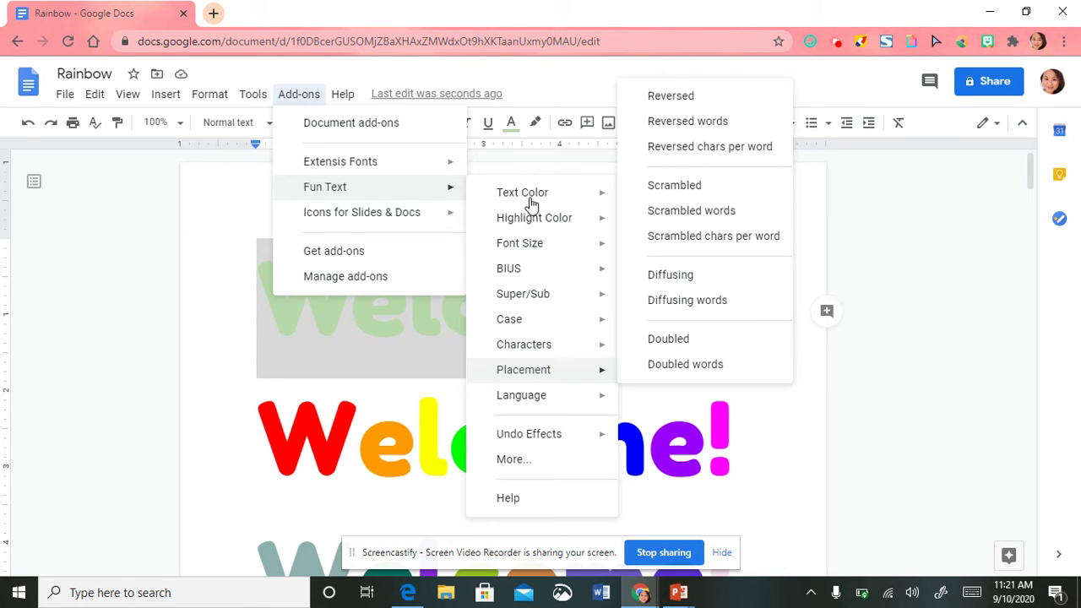
mouse_move(530, 194)
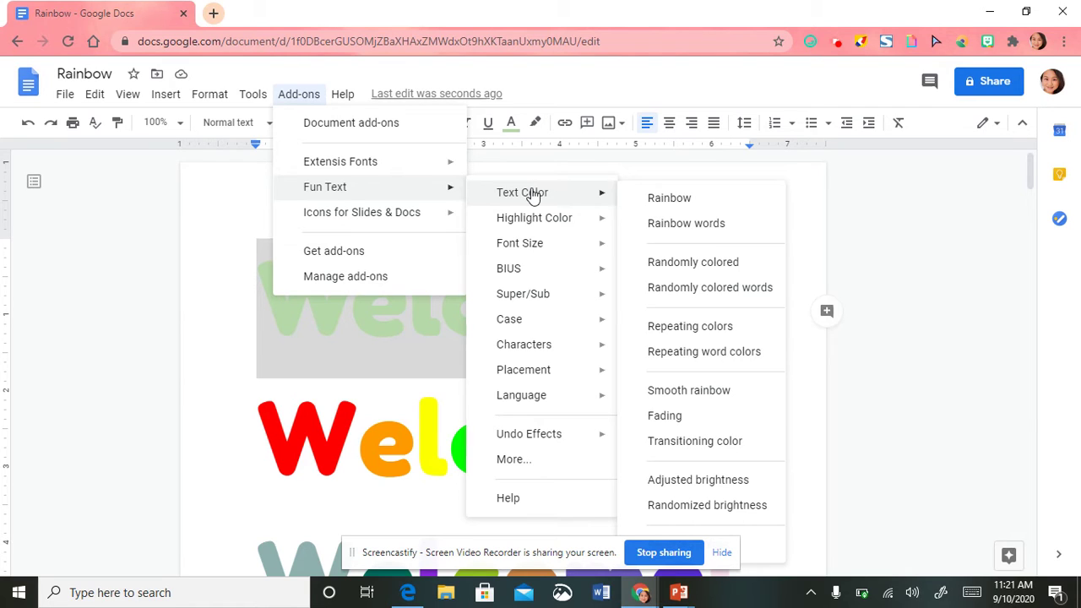
left_click(661, 199)
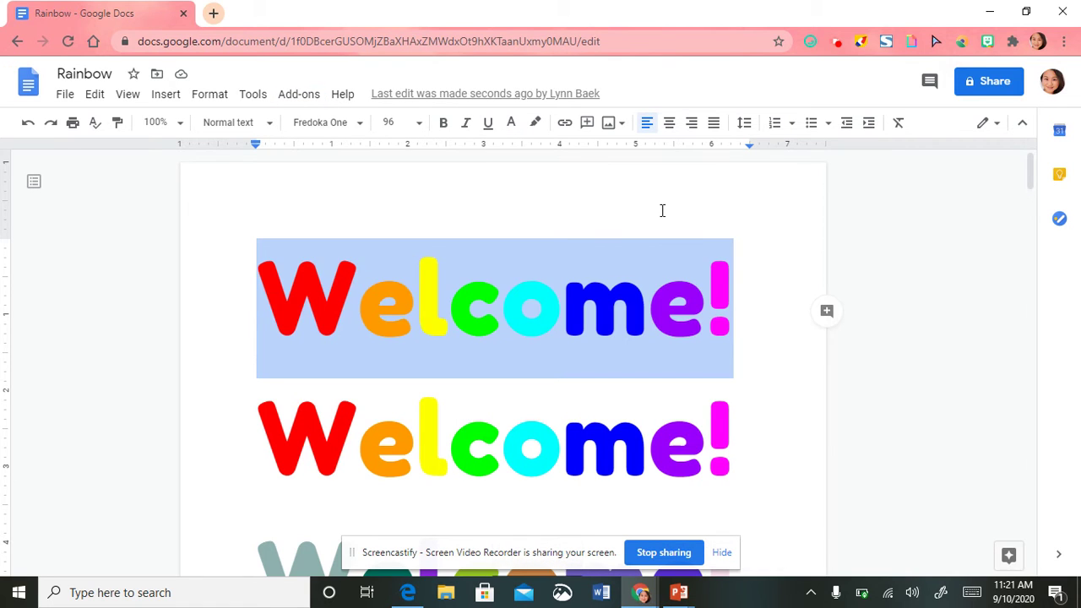
Step: Paste a second Welcome! copy on a new line below the first and select it
left_click(748, 317)
key("Return")
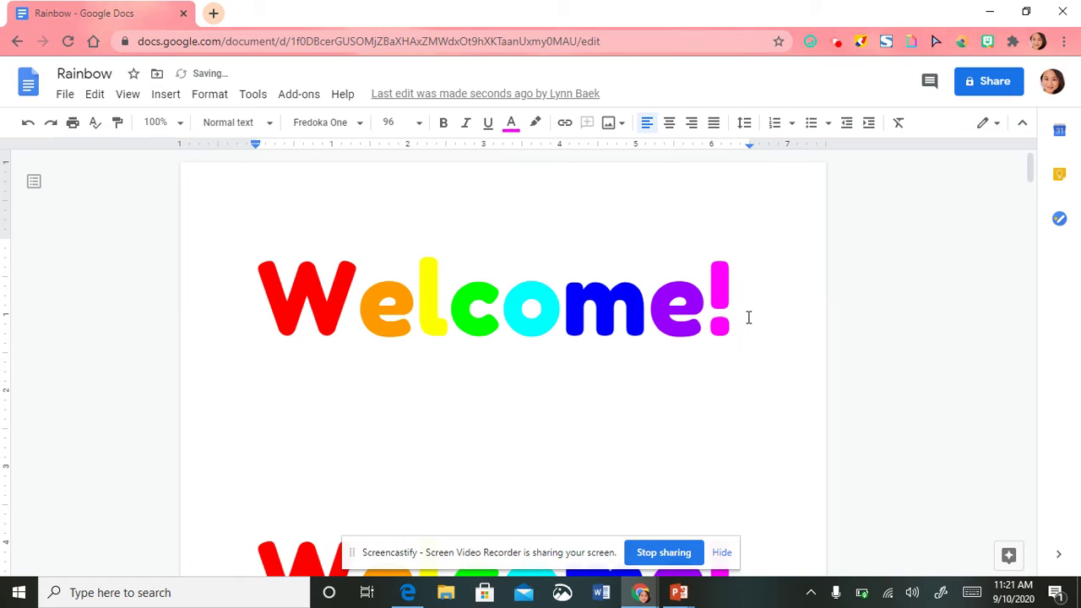
key("Return")
key("BackSpace")
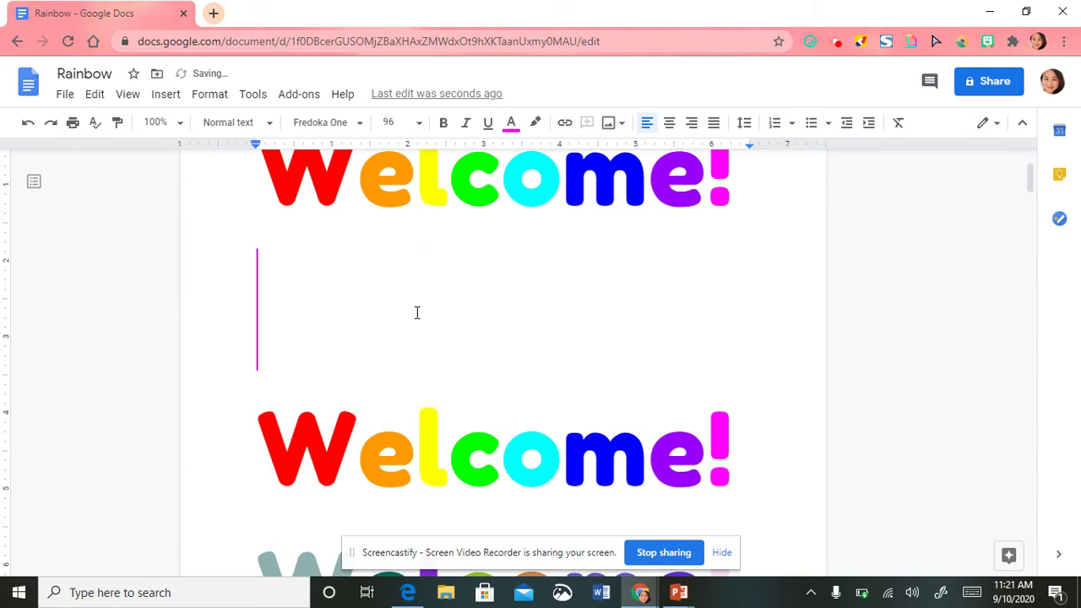
right_click(273, 313)
left_click(350, 340)
left_click_drag(305, 315, 346, 316)
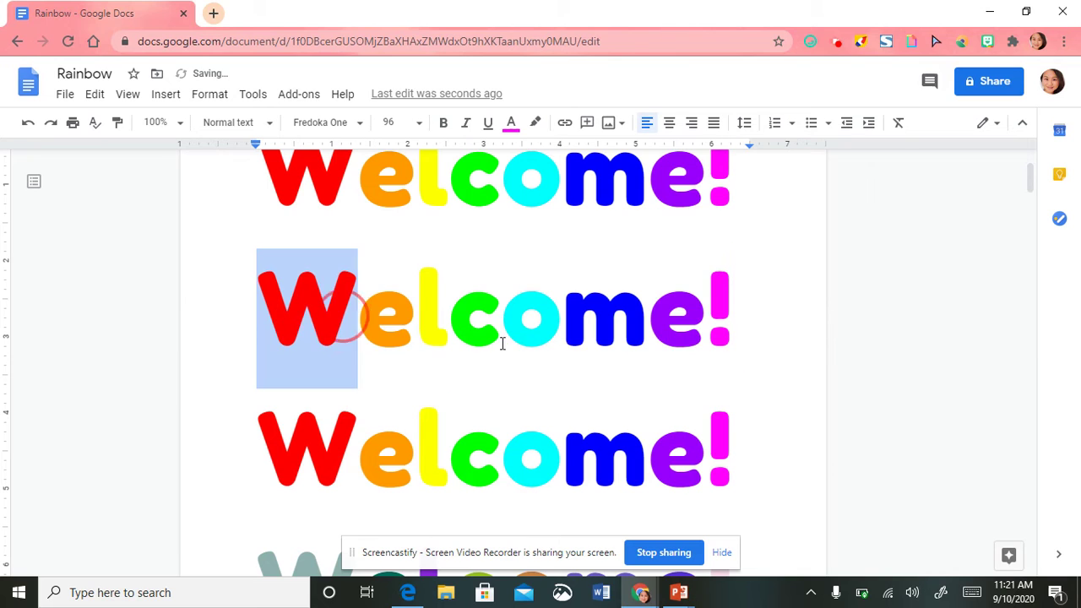
left_click_drag(502, 344, 733, 329)
key("ctrl+c")
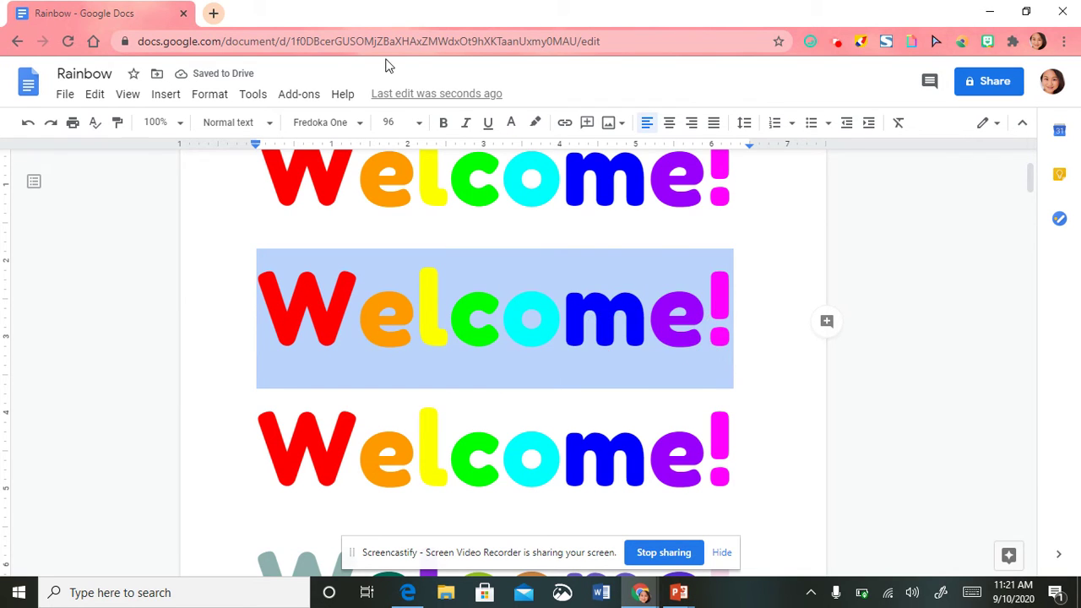
Step: Recolour the pasted Welcome! with Fun Text's randomly coloured letters
left_click(293, 96)
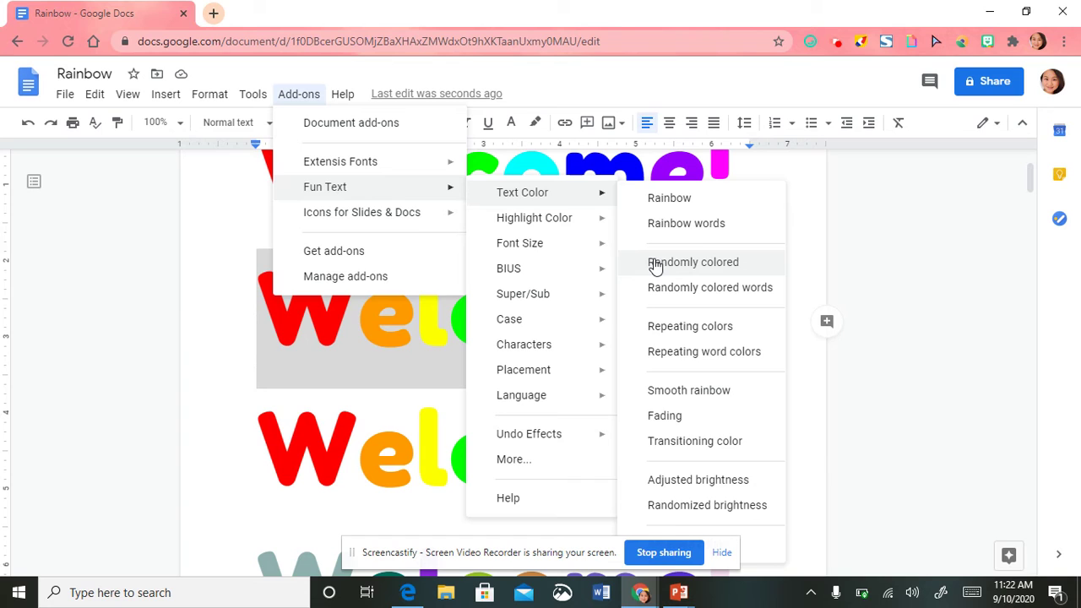
left_click(656, 264)
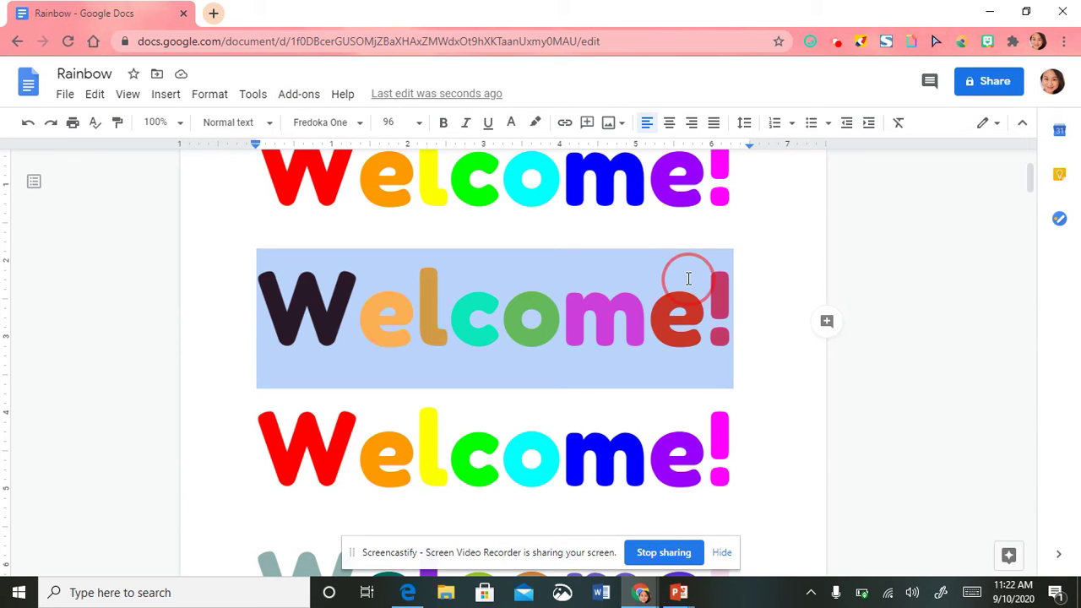
left_click(688, 279)
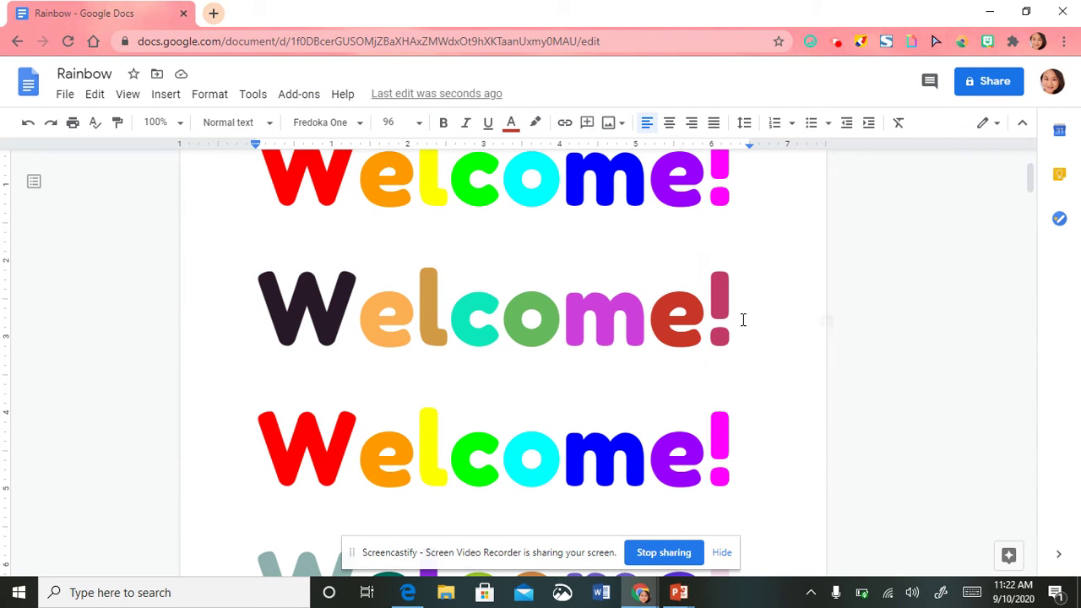
left_click(741, 321)
Step: Paste a third Welcome! copy on a new line and select it
key("Return")
right_click(261, 451)
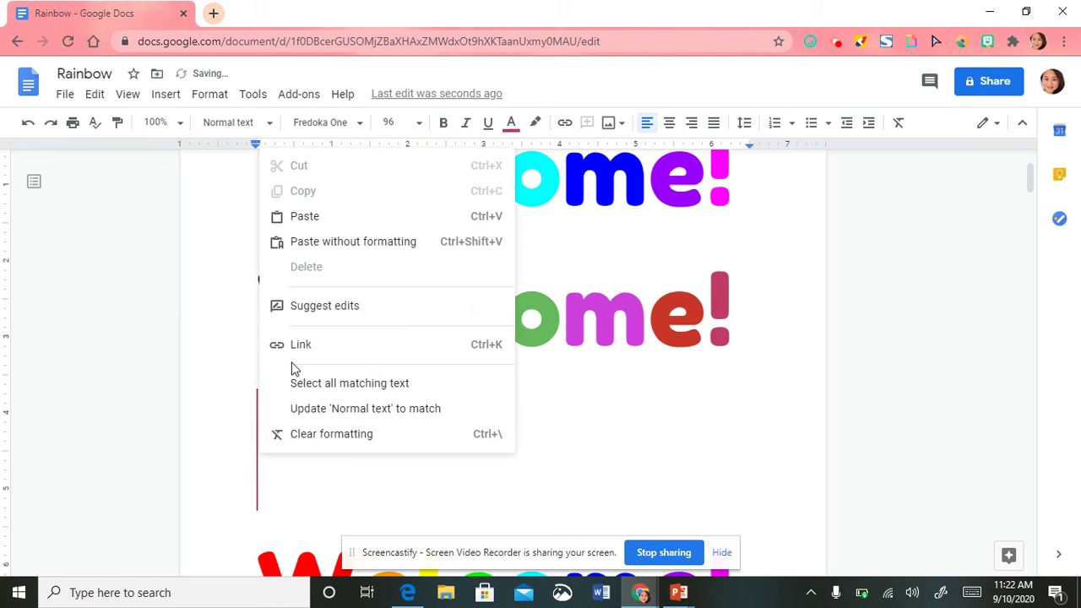
left_click(338, 216)
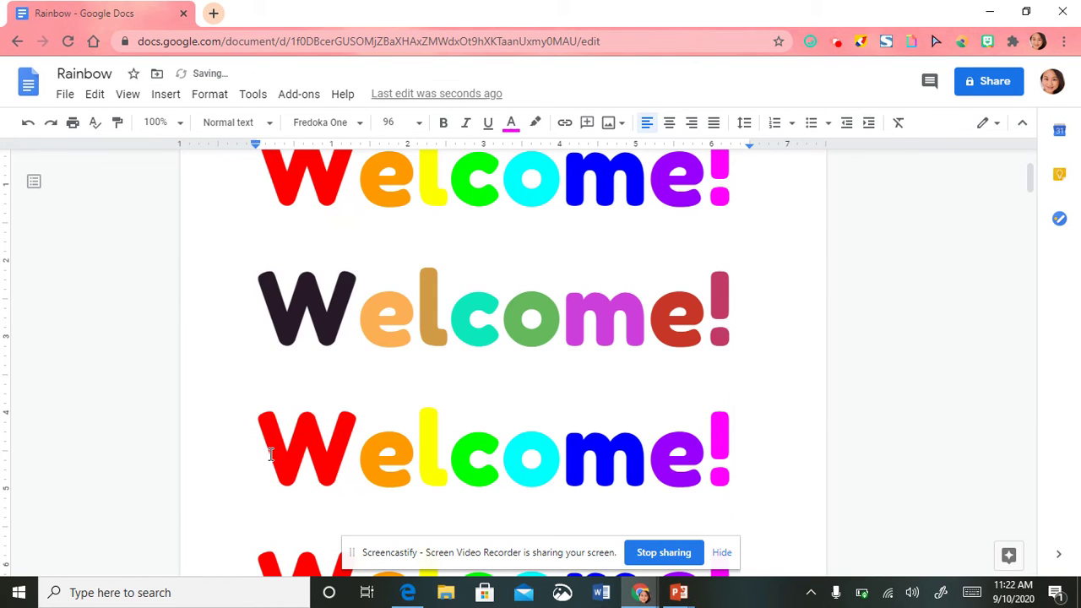
left_click_drag(259, 457, 724, 462)
key("ctrl+c")
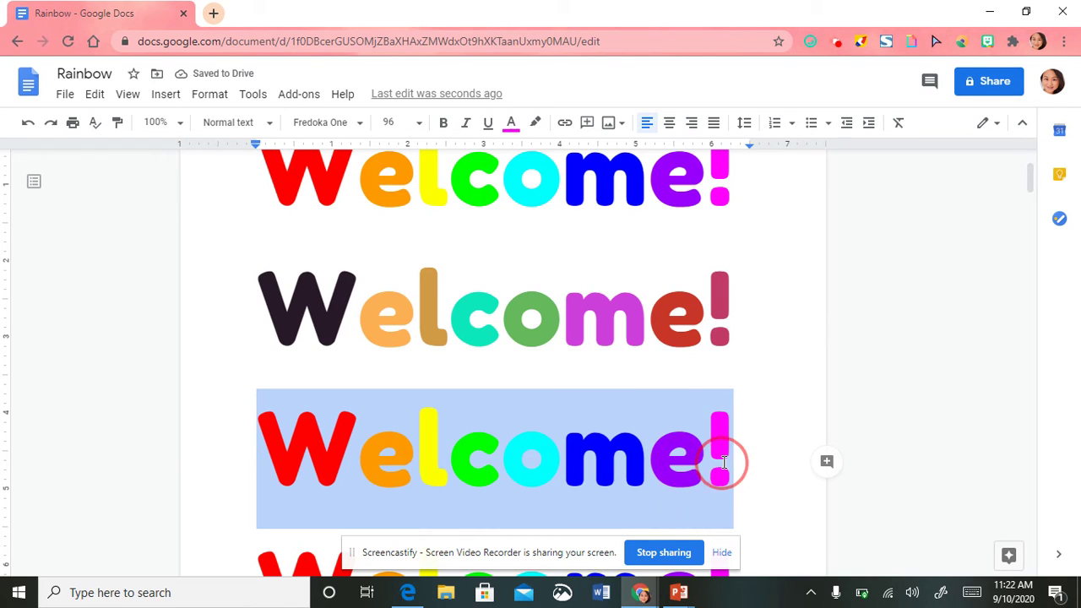
Step: Apply Fun Text's Fading colour so the third Welcome! shades from red to pale pink
left_click(296, 95)
mouse_move(341, 193)
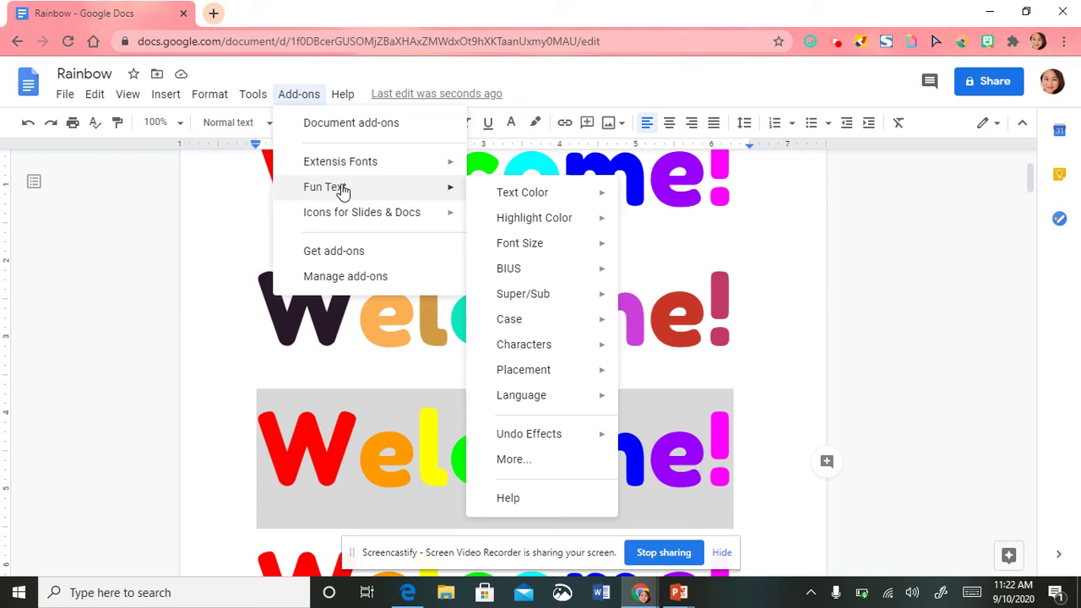
mouse_move(534, 193)
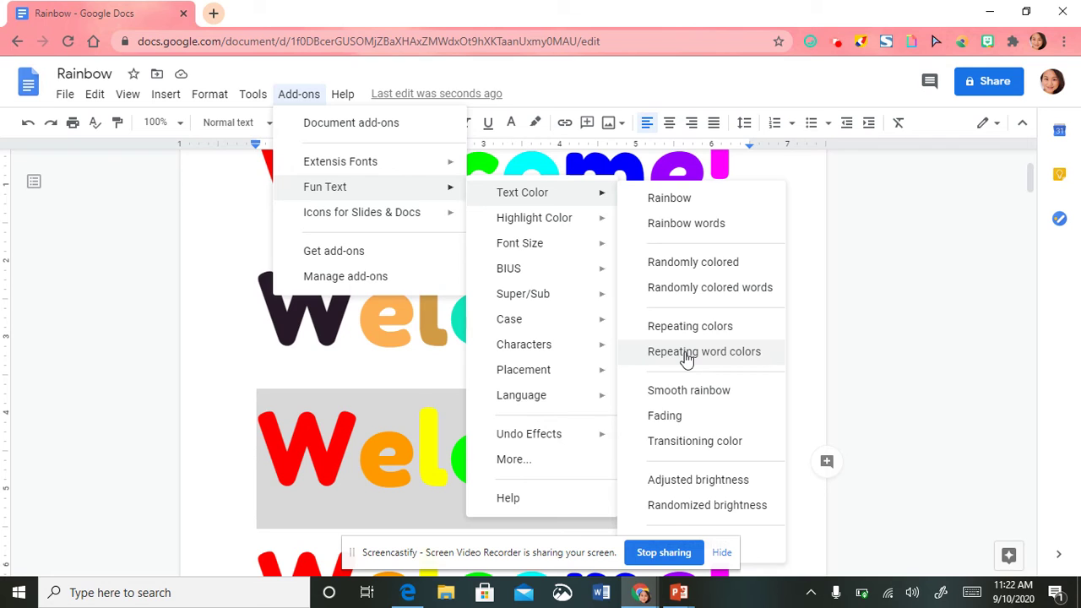
left_click(675, 413)
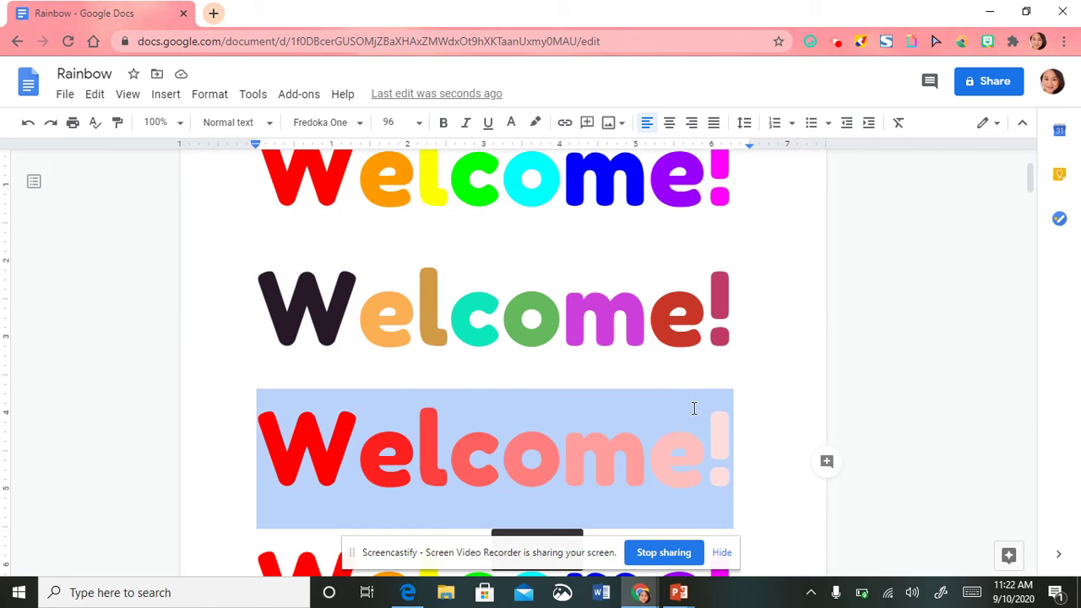
left_click(748, 420)
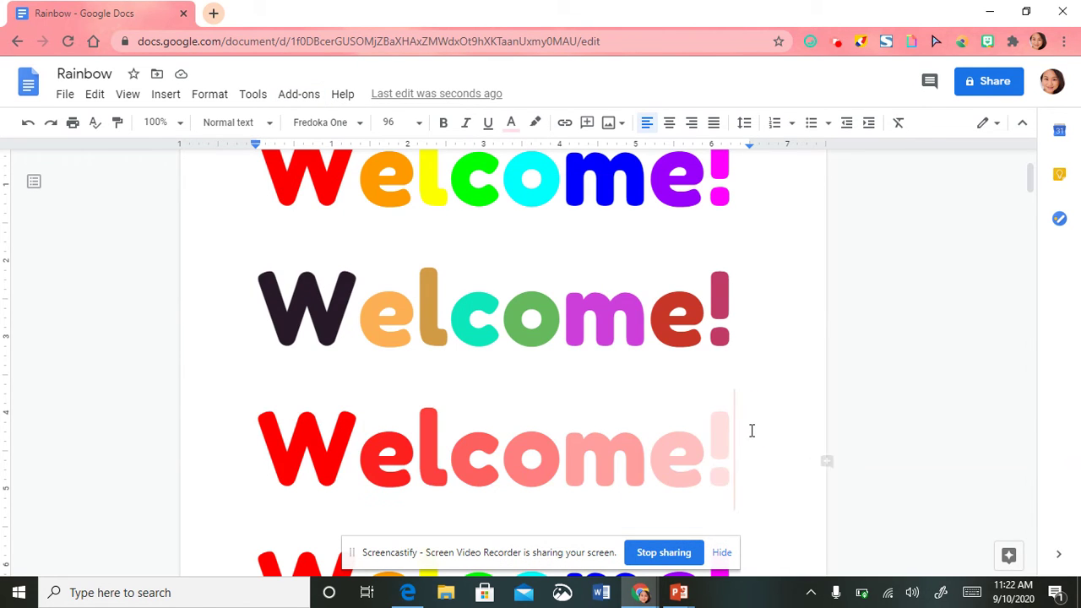
key("Return")
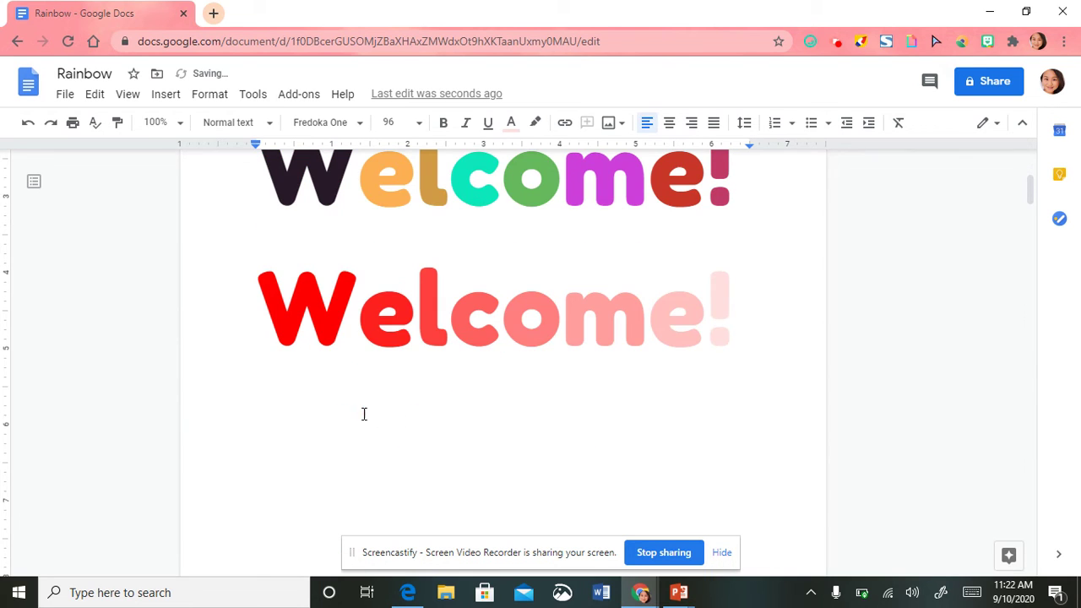
right_click(293, 431)
Step: Paste a fourth Welcome!, give it Fun Text's Smooth rainbow, and insert a page break
left_click(337, 194)
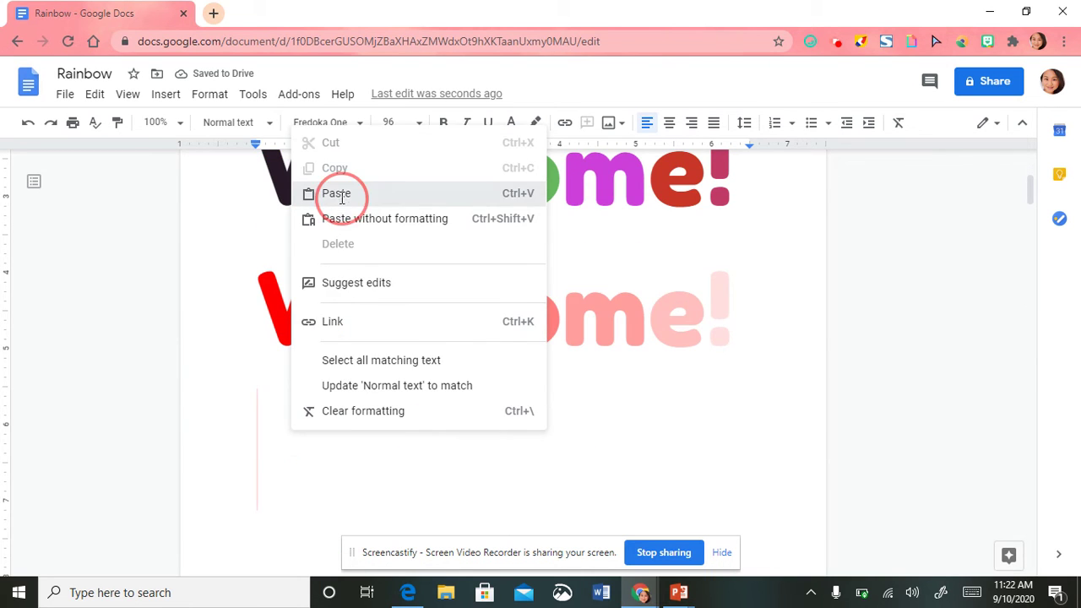
left_click_drag(273, 454, 743, 454)
key("ctrl+c")
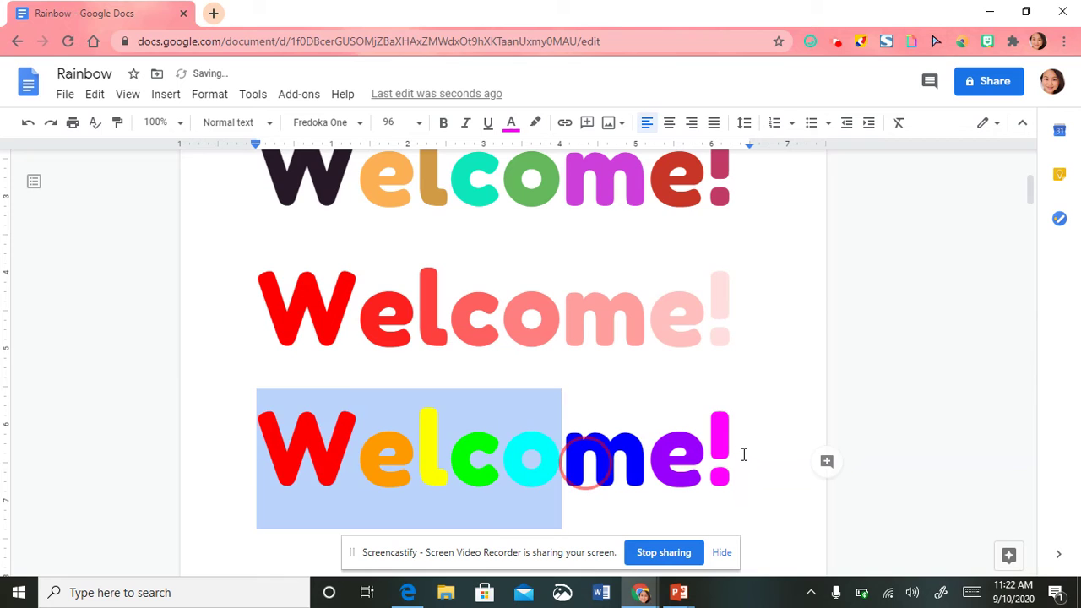
left_click(293, 96)
mouse_move(328, 189)
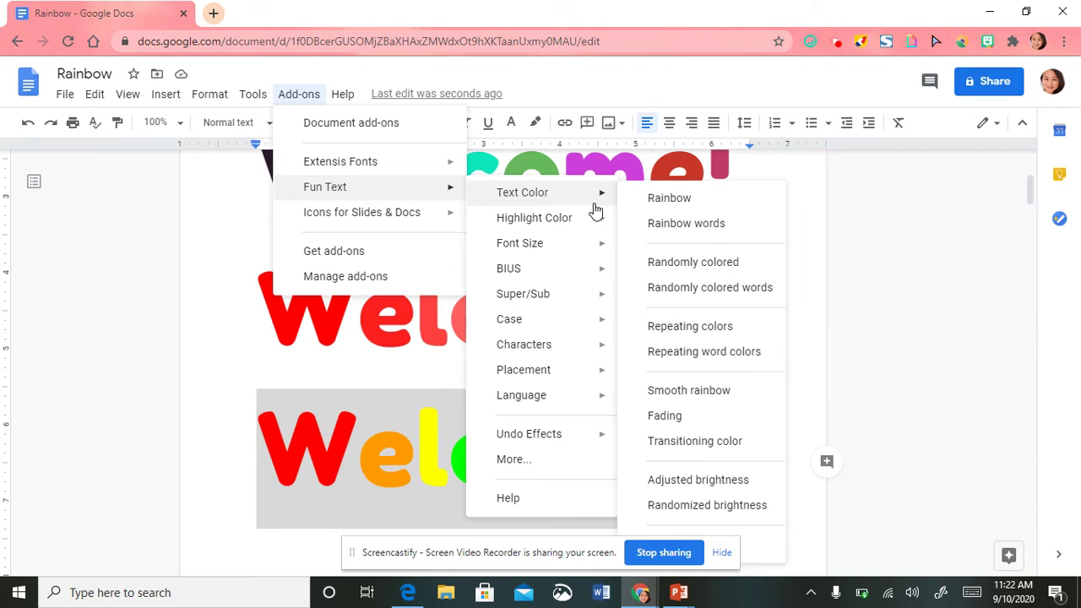
left_click(710, 392)
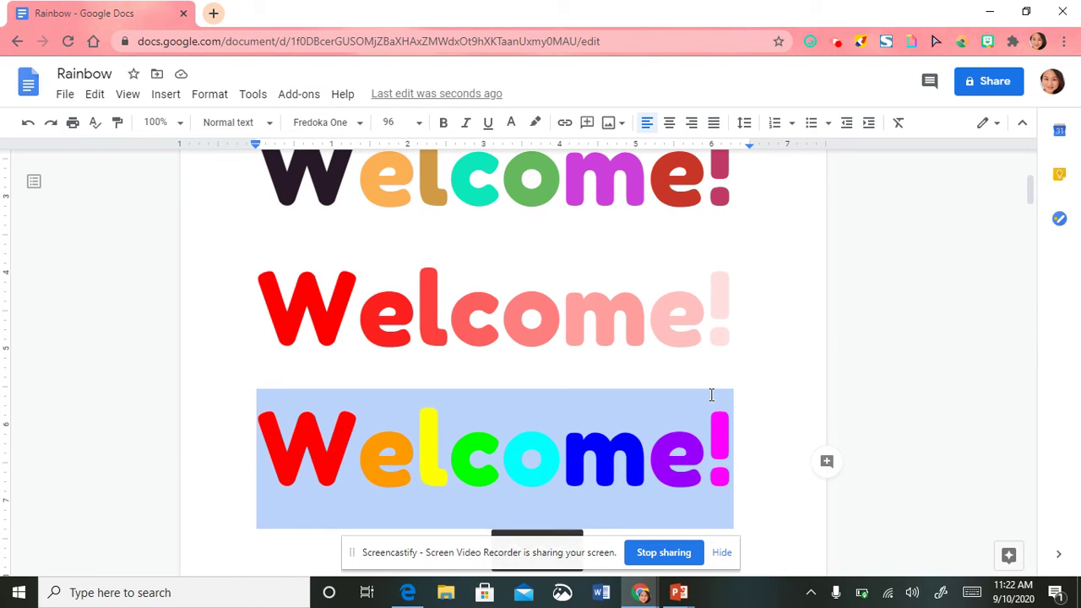
left_click(714, 391)
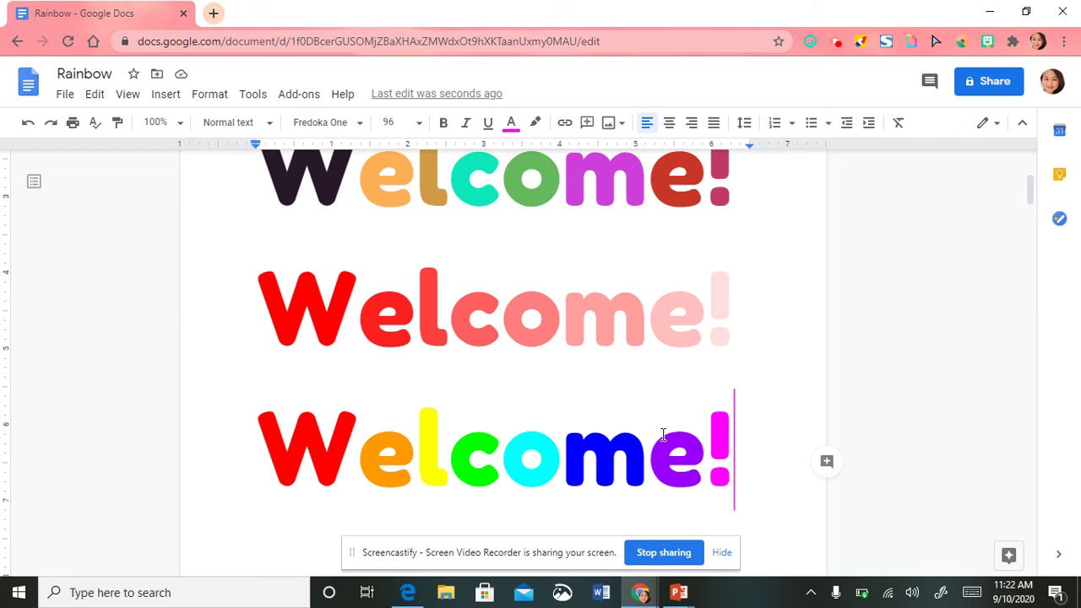
key("ctrl+Return")
Step: Paste a Welcome! on the new page and give it Fun Text's rainbow highlight
right_click(298, 446)
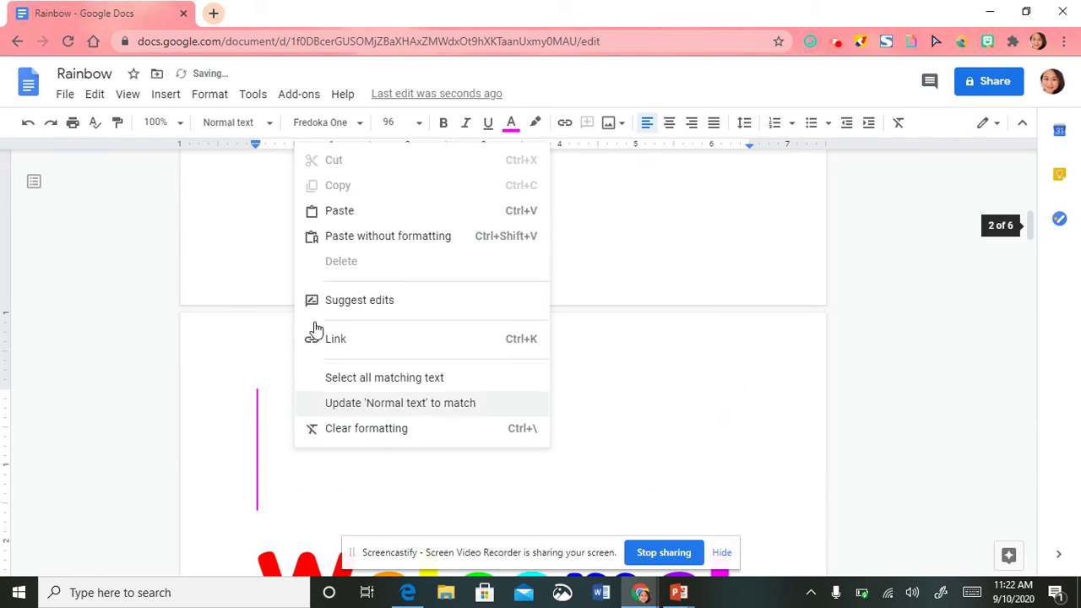
left_click(338, 210)
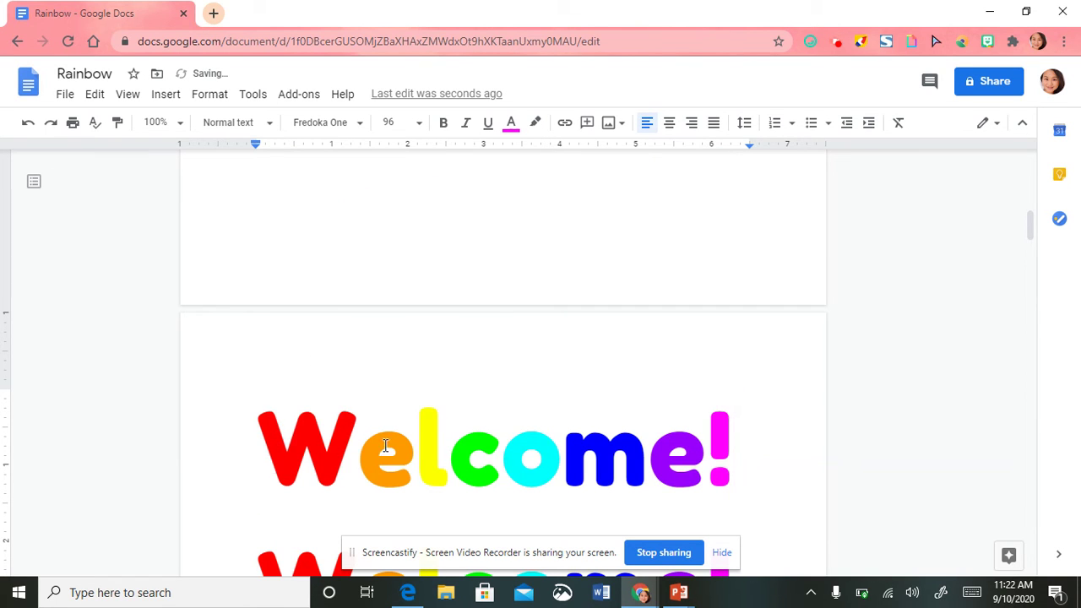
left_click_drag(256, 446, 739, 442)
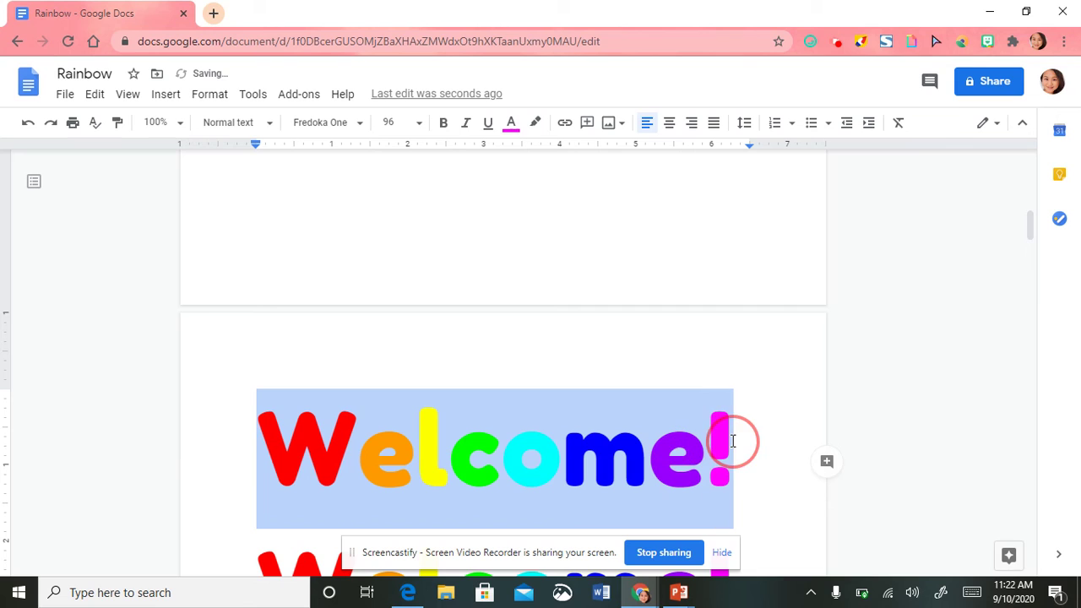
left_click(291, 98)
mouse_move(325, 194)
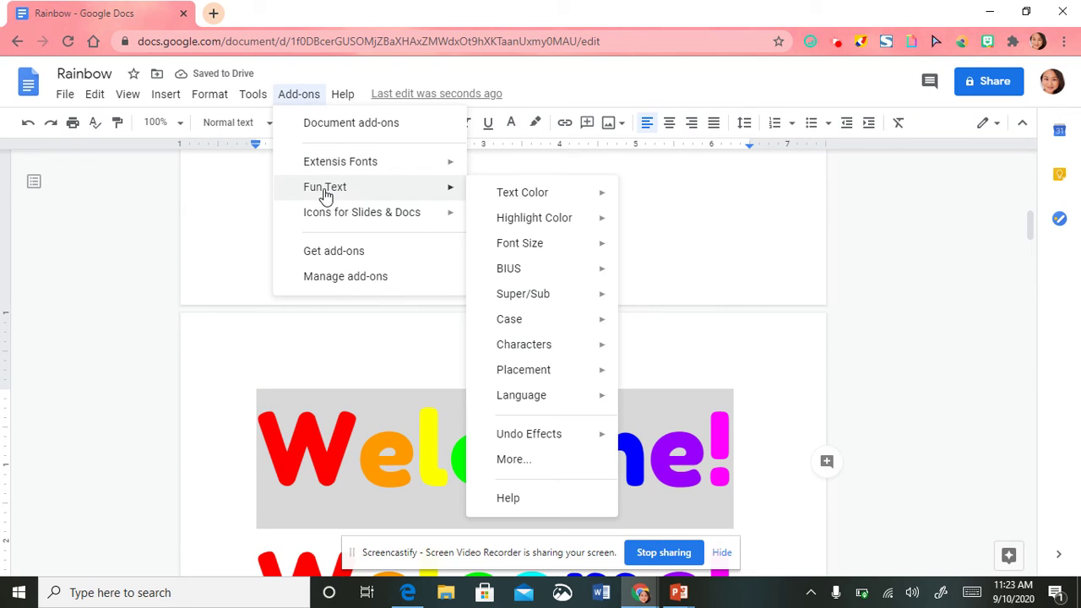
mouse_move(528, 224)
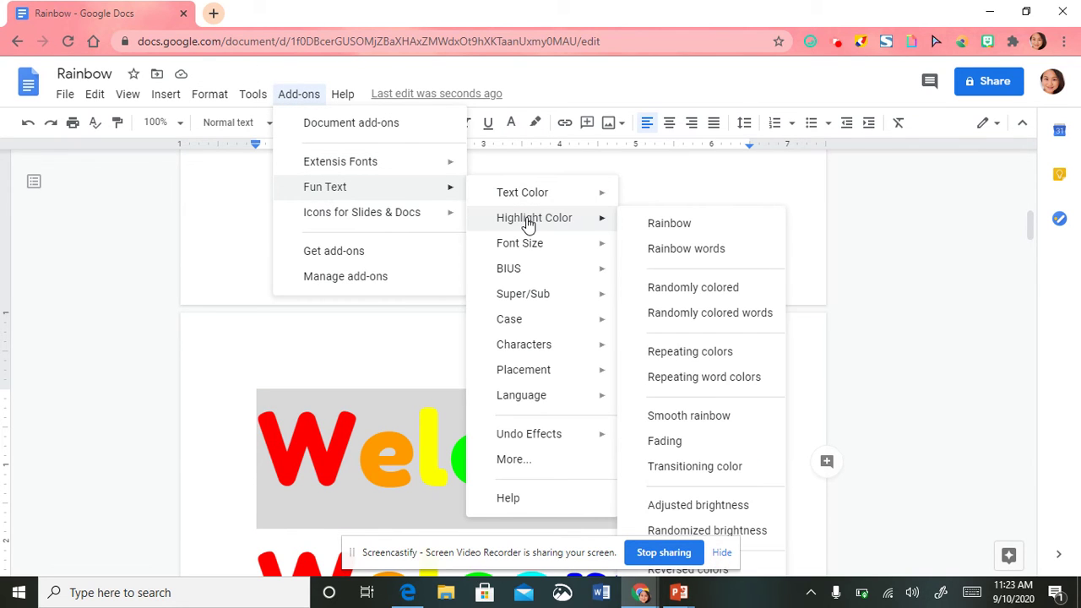
left_click(668, 225)
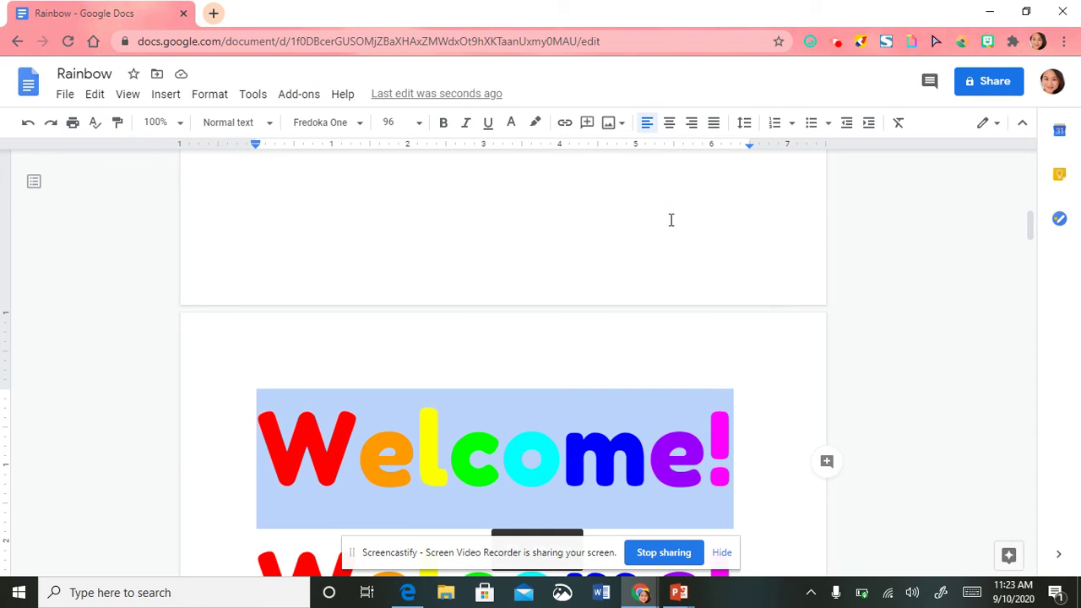
left_click(727, 357)
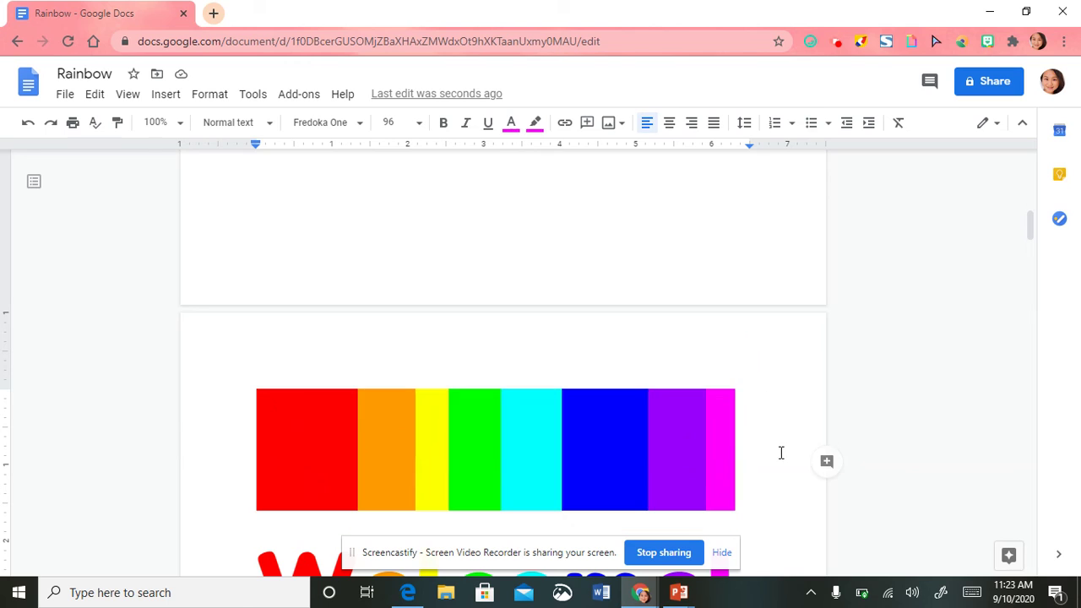
Step: Try a white highlight, undo it, and make the Welcome! letters white instead
left_click(523, 471, "shift")
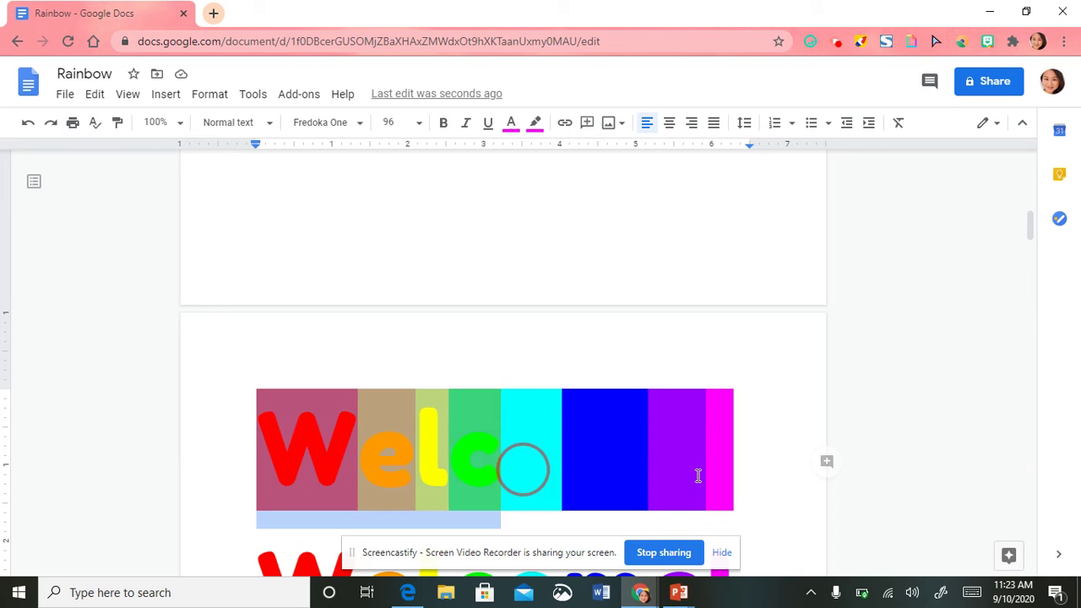
left_click(739, 465, "shift")
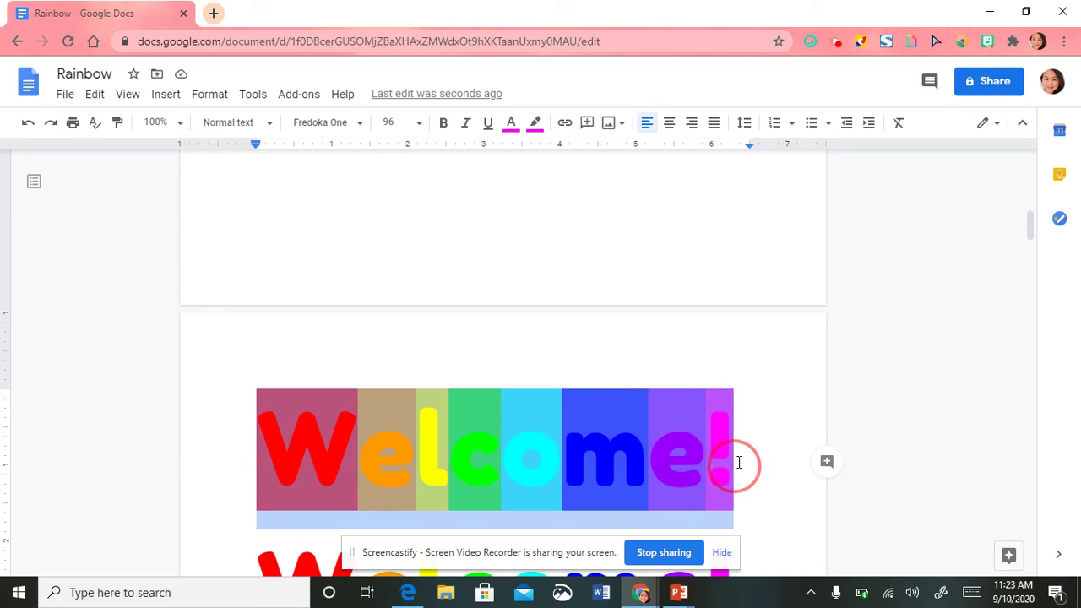
left_click(536, 125)
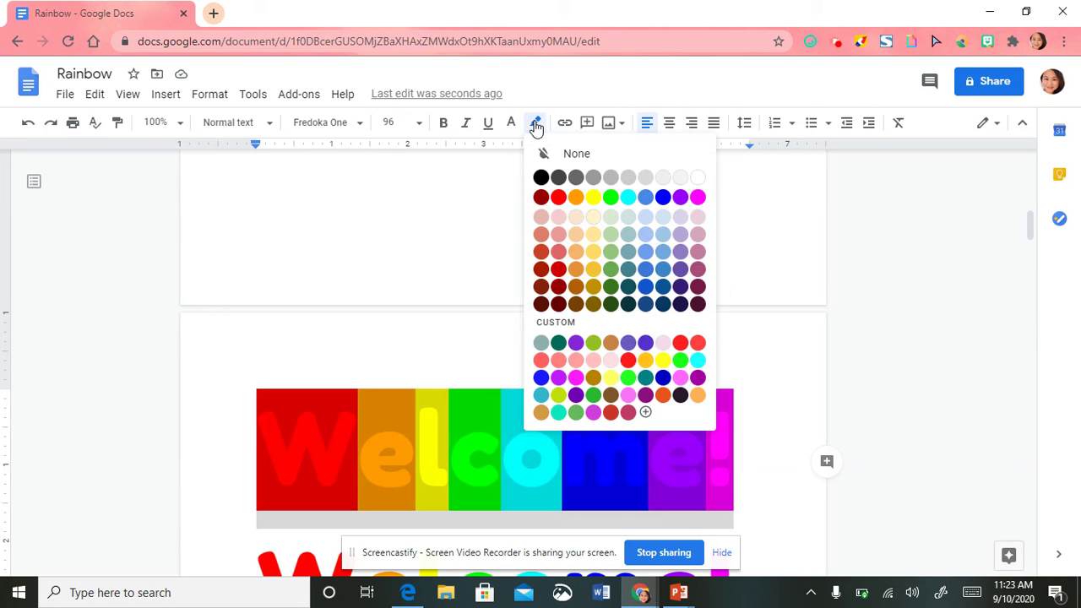
left_click(699, 179)
left_click(751, 362)
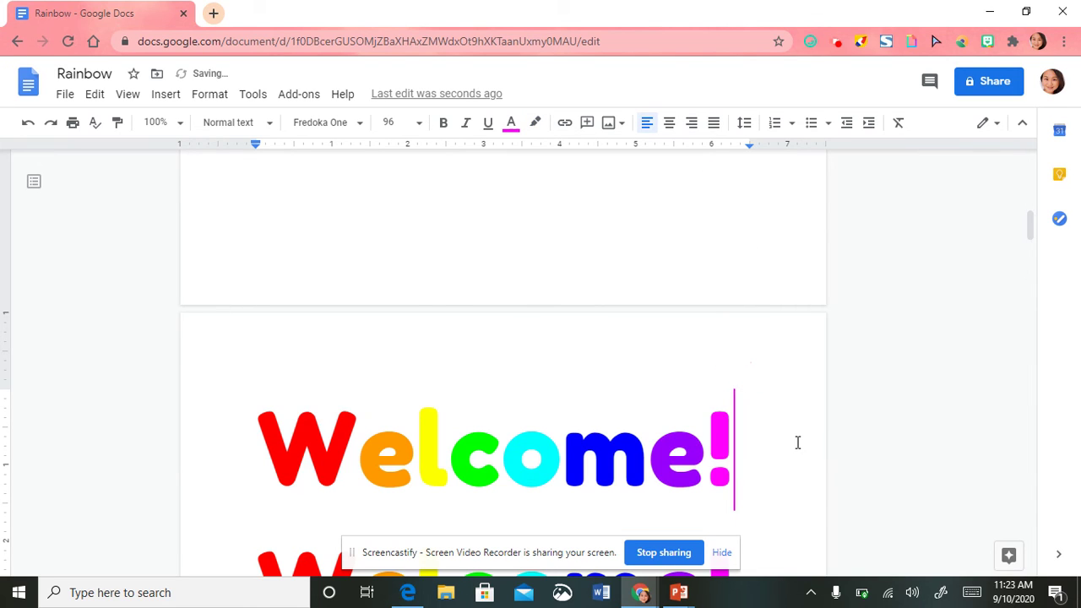
left_click(28, 123)
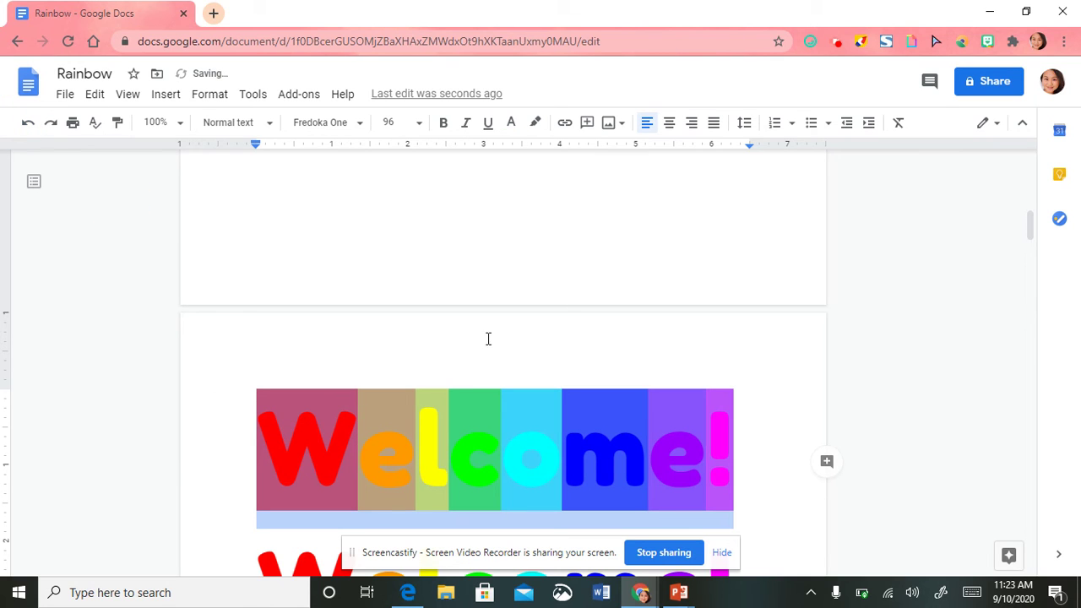
left_click(512, 124)
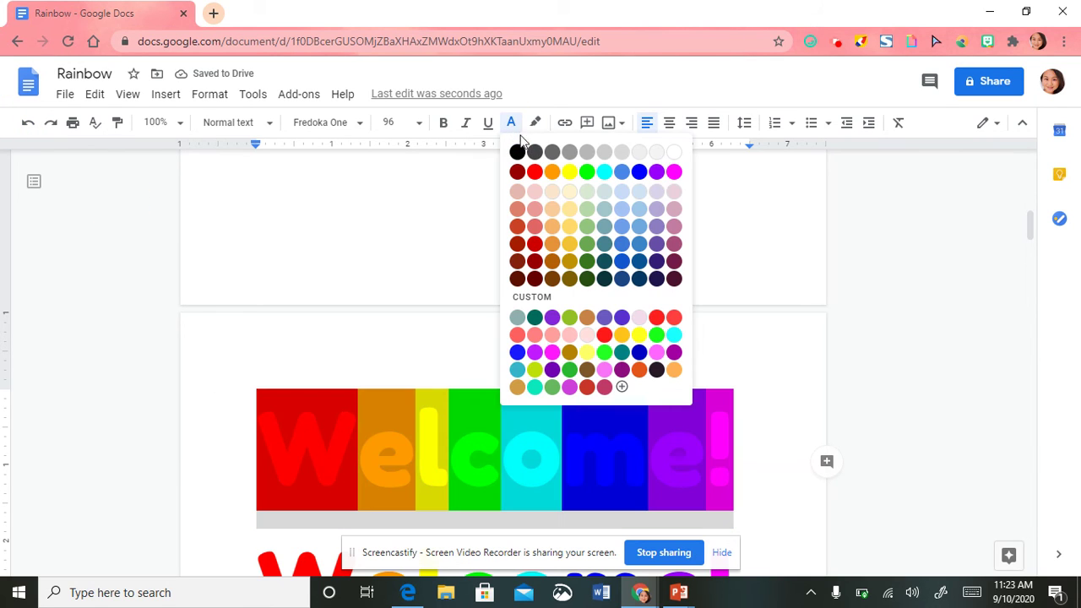
left_click(674, 155)
left_click(767, 330)
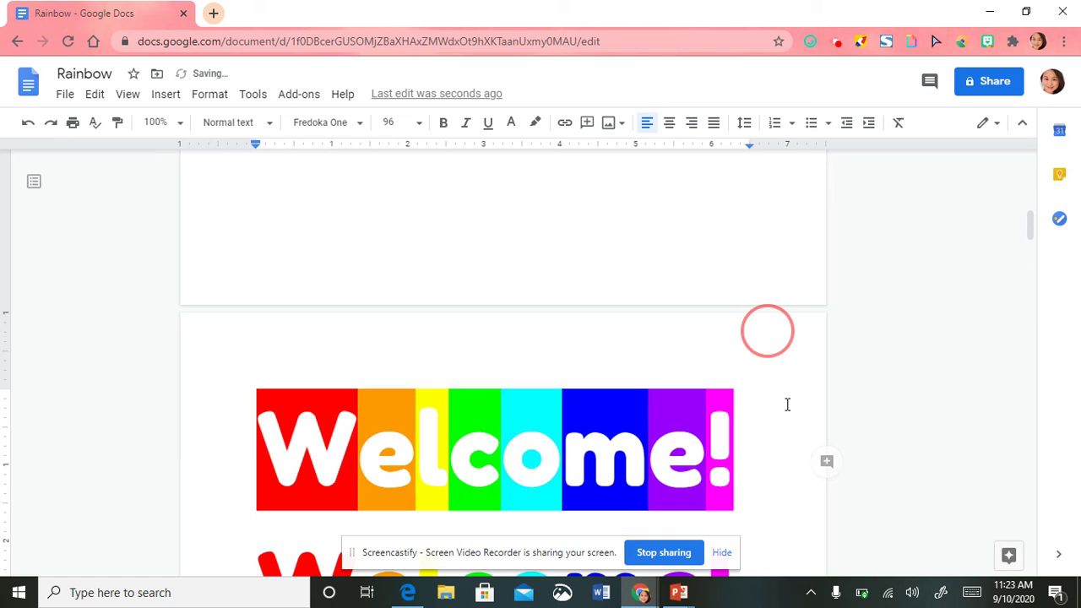
left_click(784, 405)
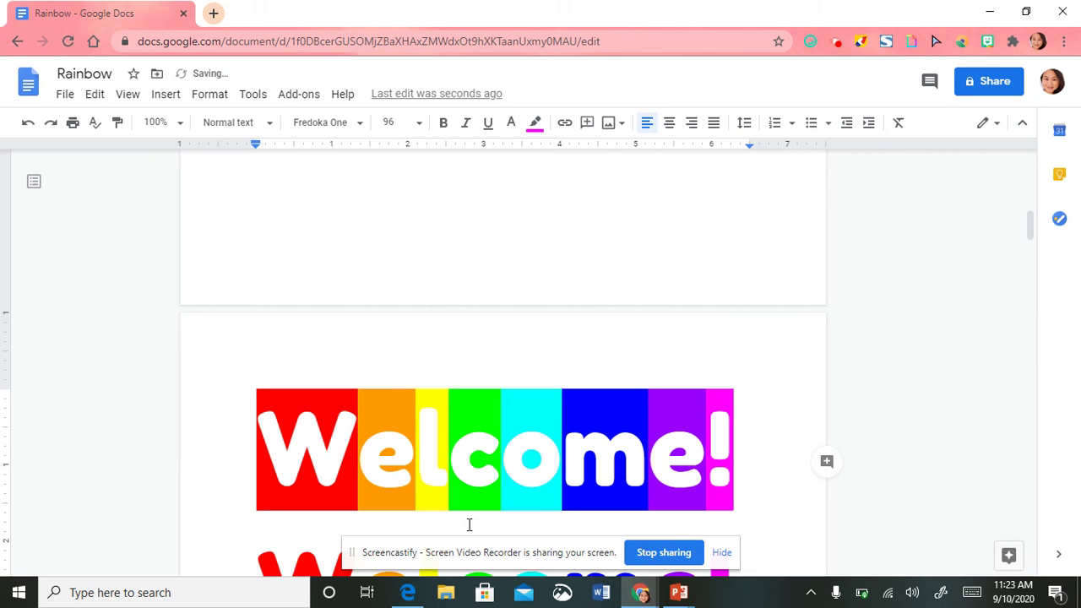
scroll(380, 490, "down", 2)
Step: Paste another Welcome! line and apply Fun Text's Randomly colored highlight behind its letters
right_click(307, 463)
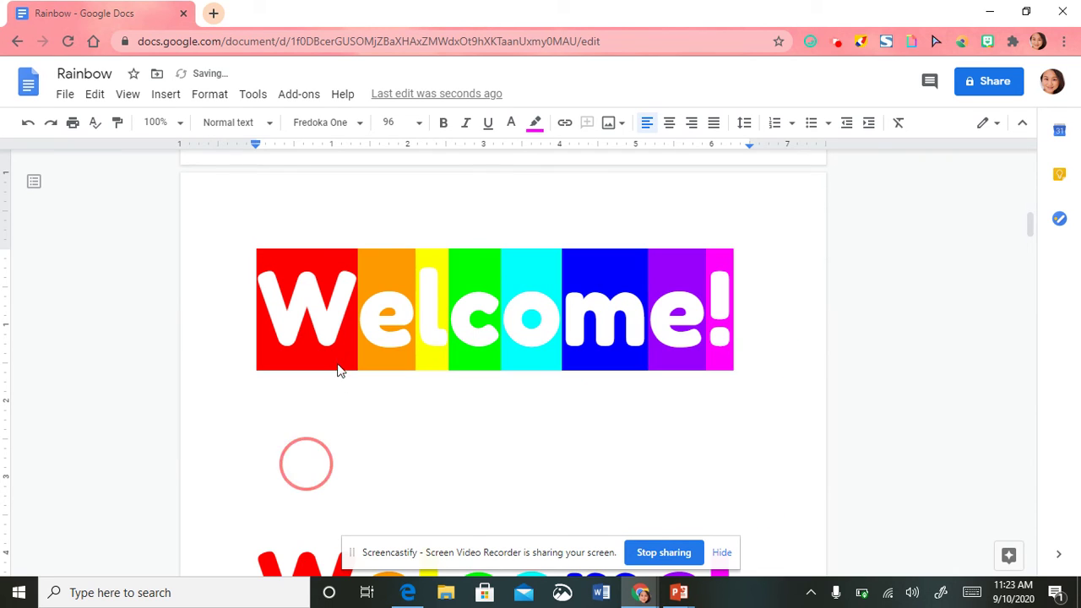
left_click(384, 257)
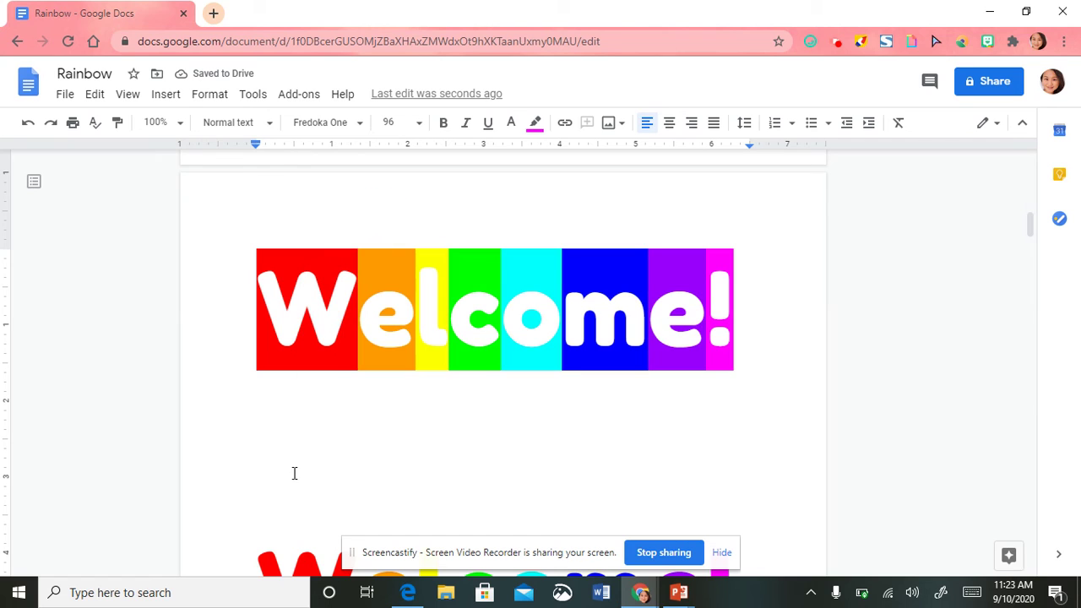
triple_click(728, 477)
key("ctrl+c")
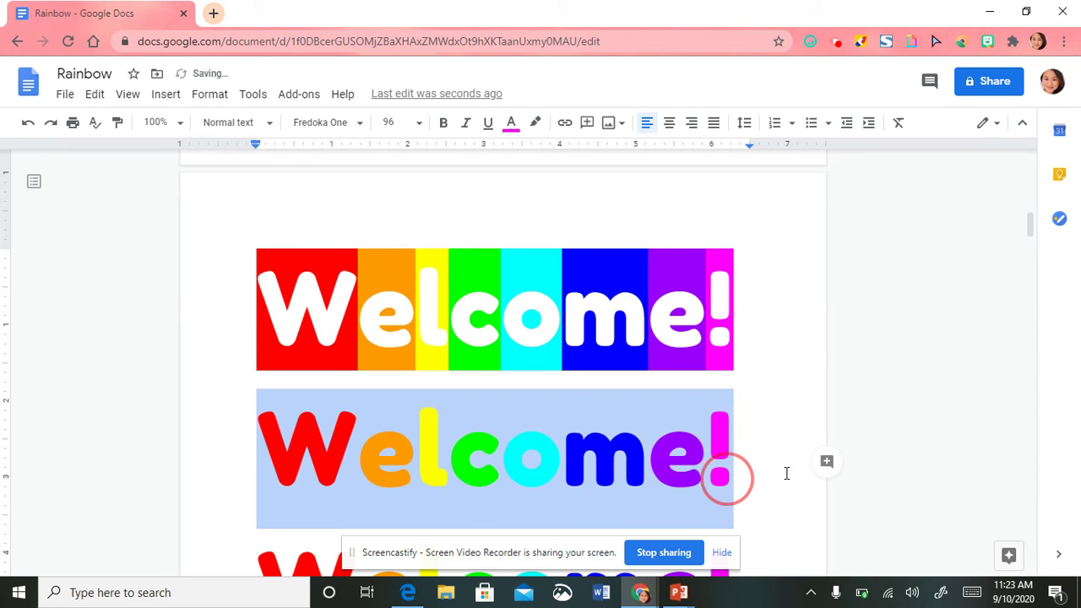
left_click(296, 96)
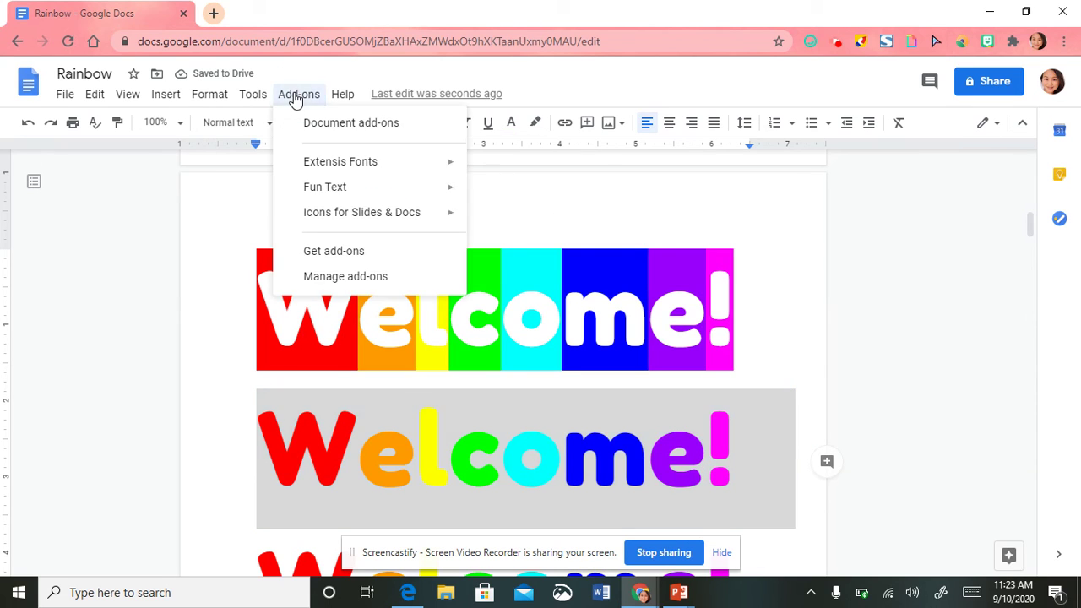
mouse_move(367, 190)
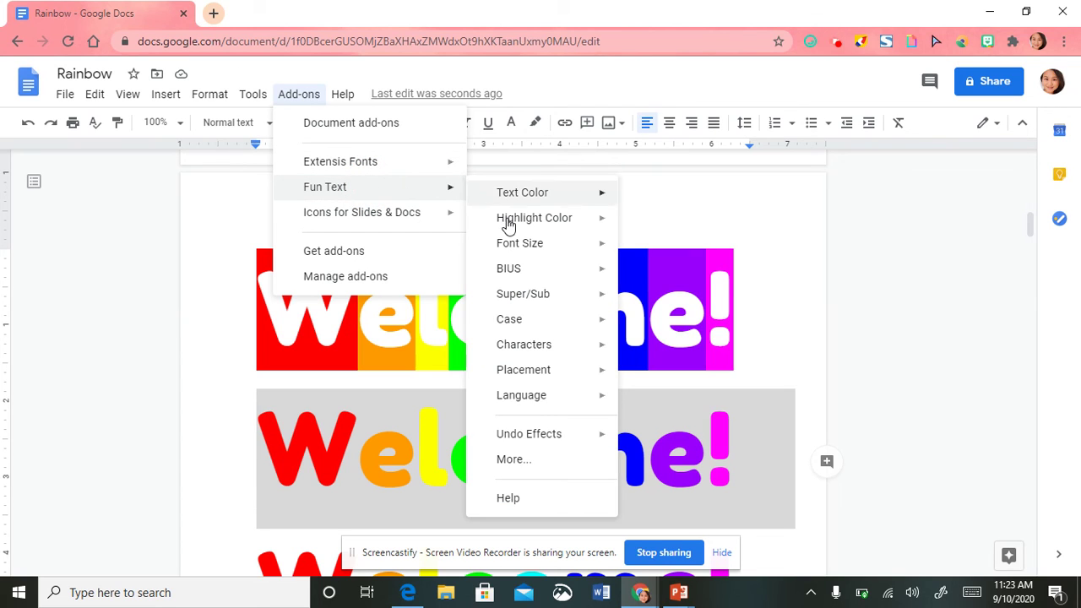
mouse_move(507, 226)
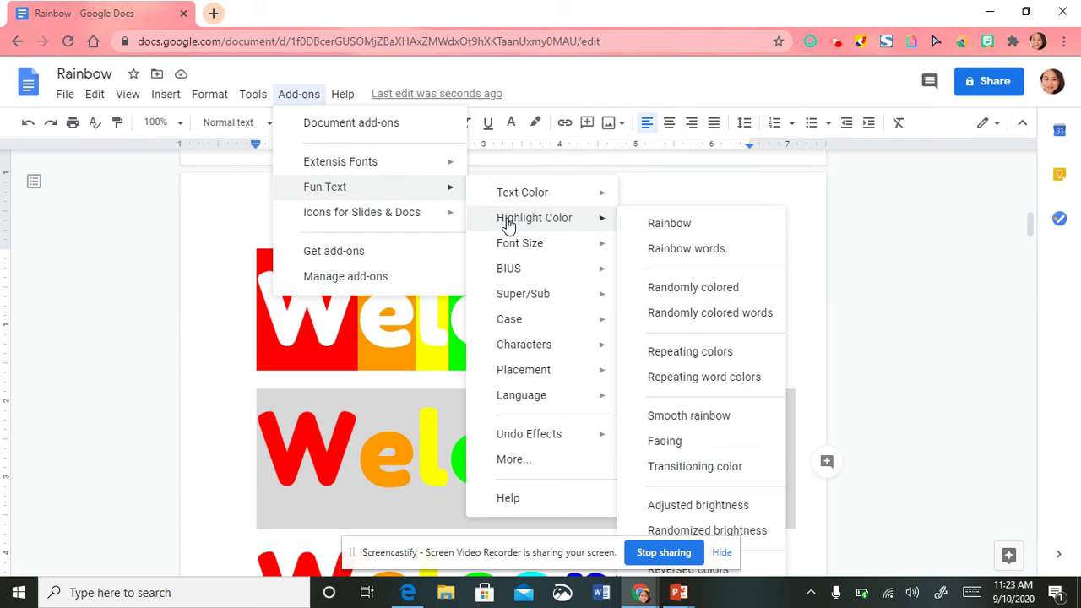
left_click(691, 292)
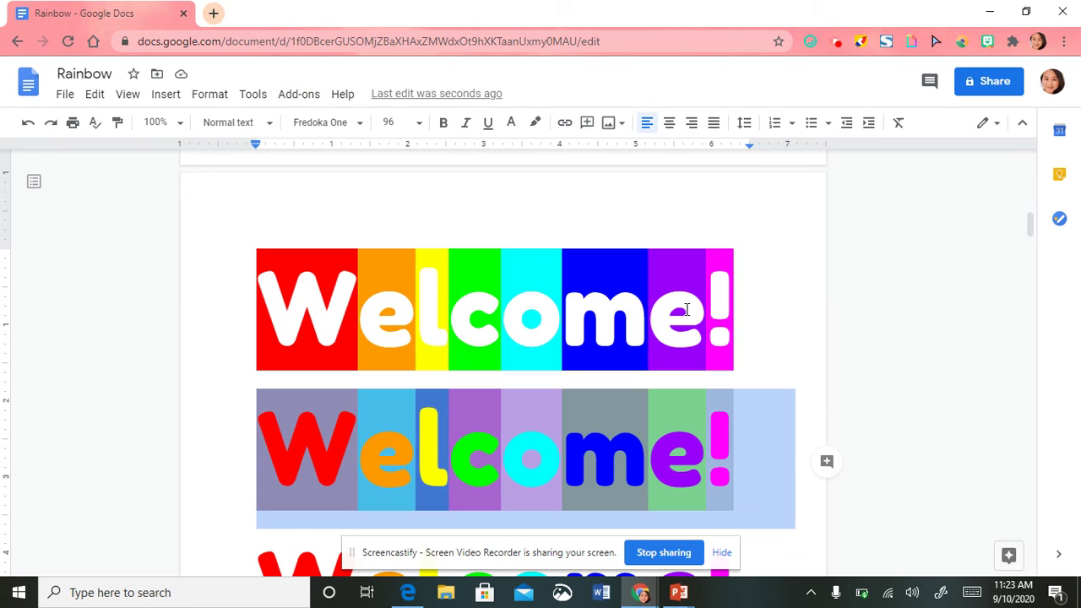
left_click(764, 369)
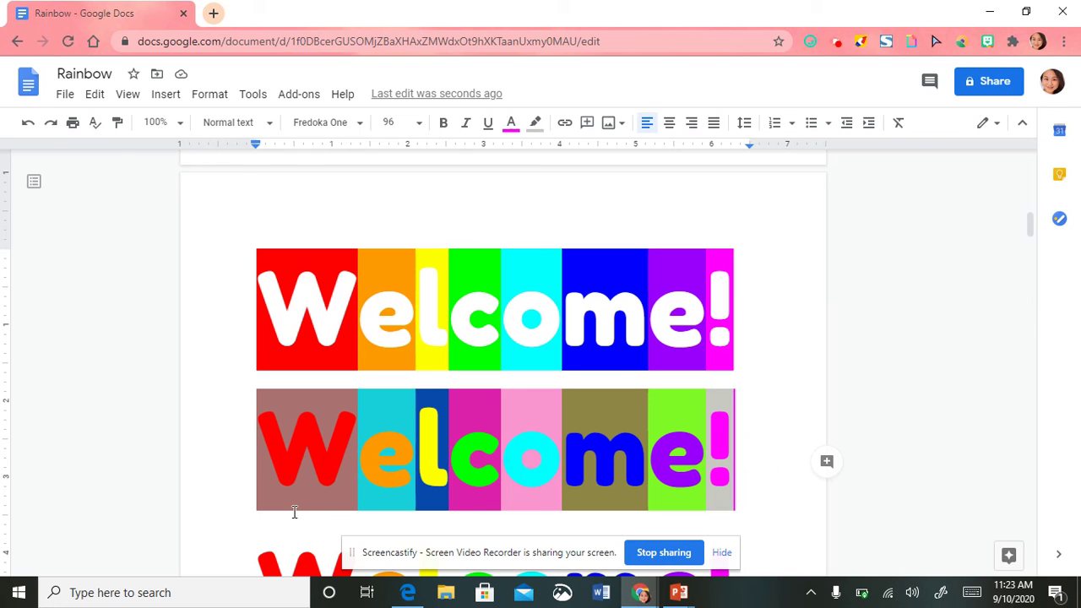
key("Return")
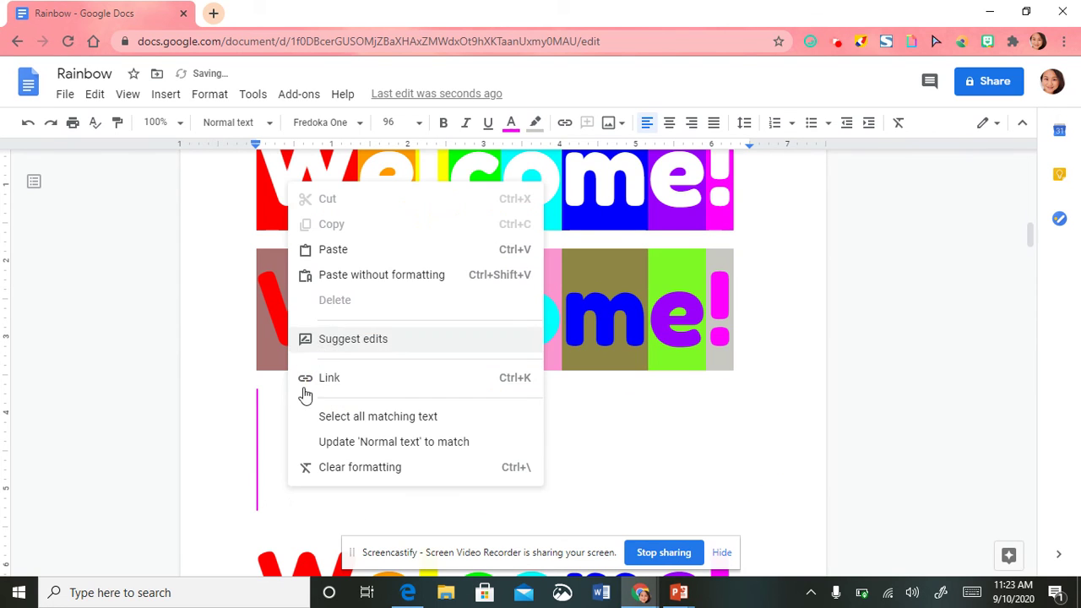
Step: Paste another Welcome! line and apply Fun Text's Wobbly font size to its letters
right_click(311, 446)
left_click(333, 250)
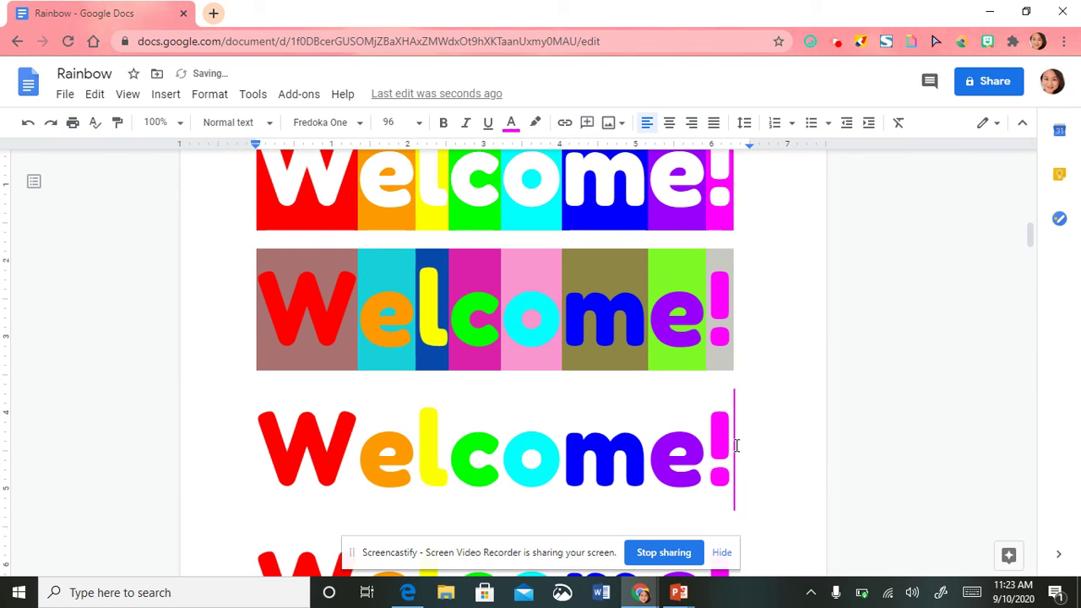
left_click_drag(737, 446, 231, 427)
key("ctrl+c")
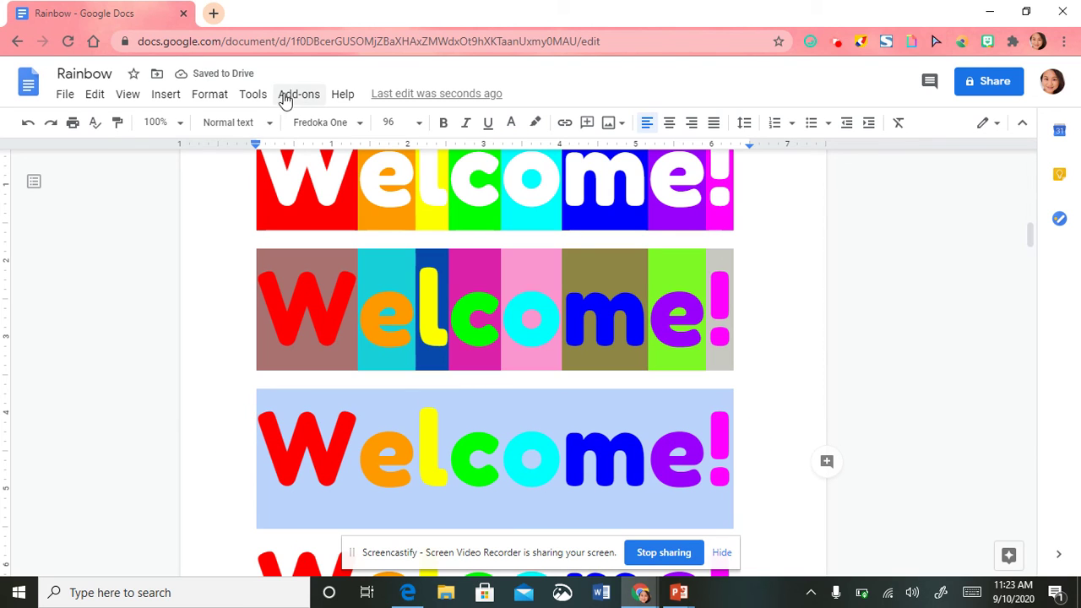
left_click(293, 95)
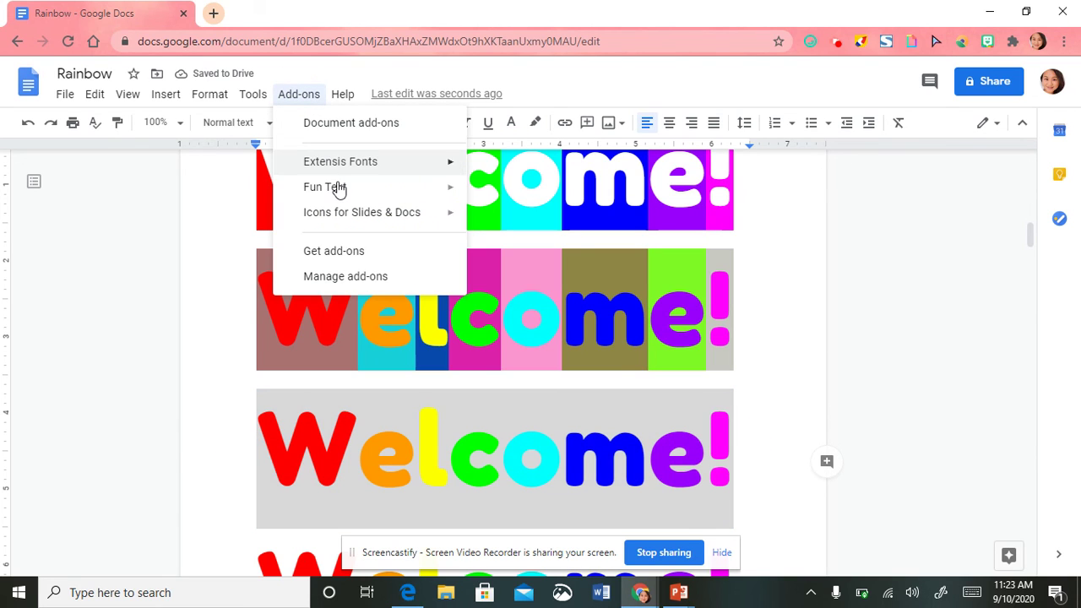
mouse_move(545, 246)
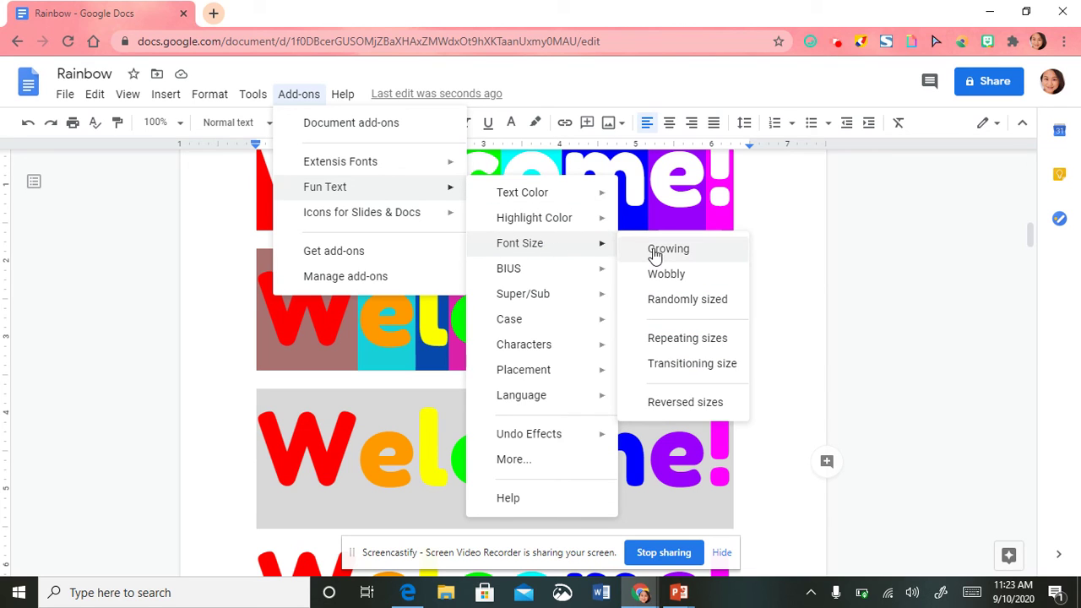
left_click(656, 275)
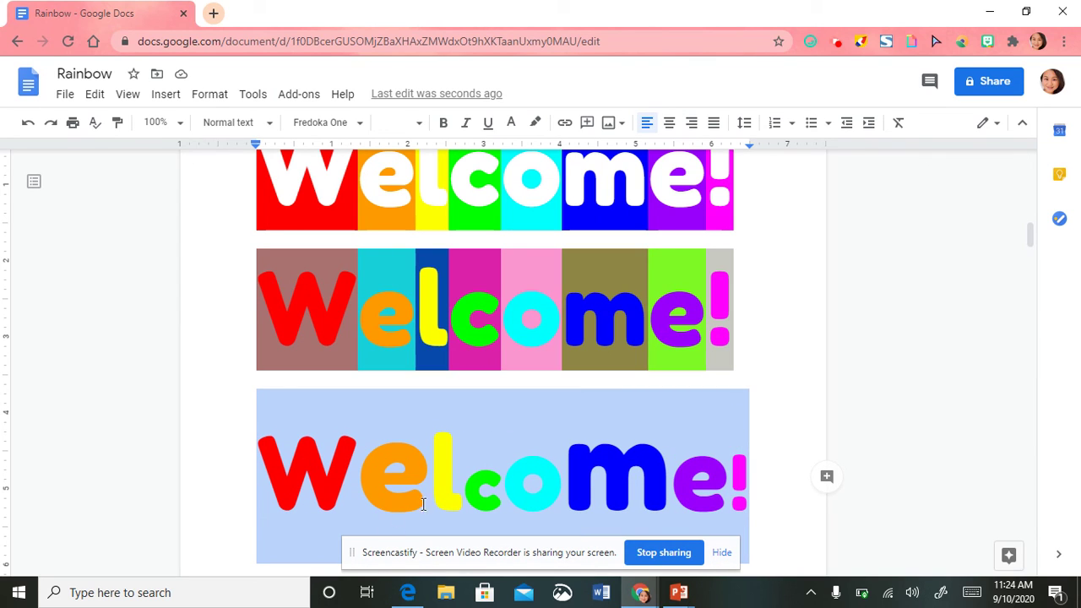
left_click(776, 478)
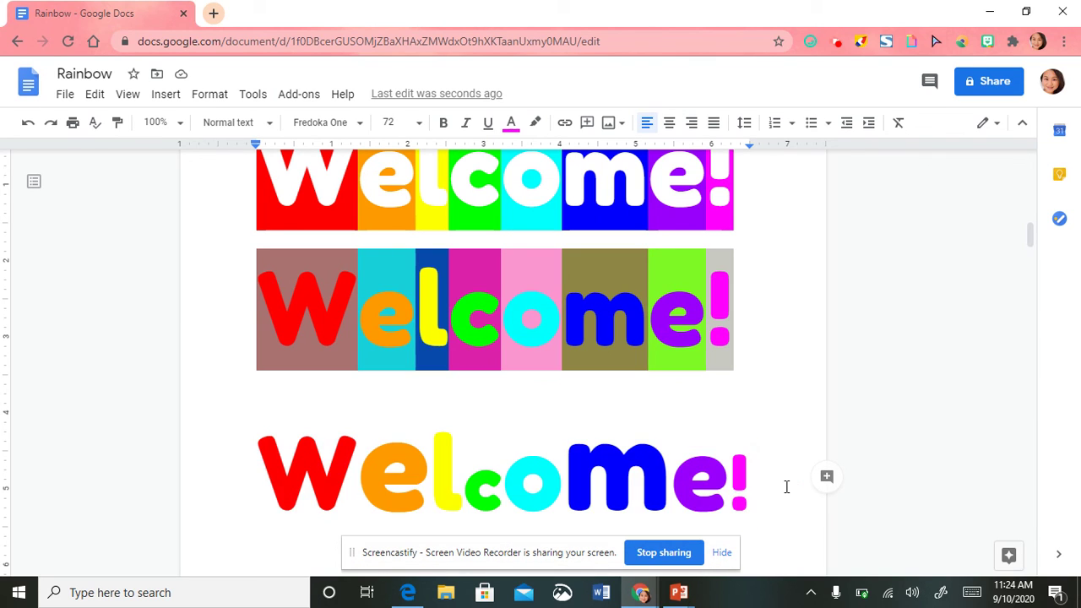
key("Return")
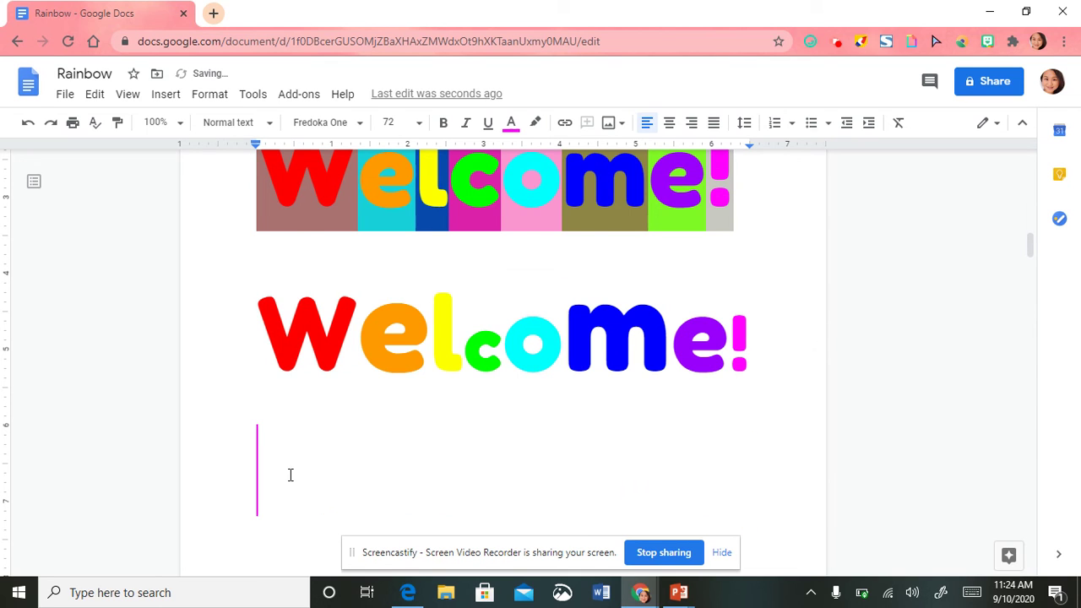
Step: Paste a fourth Welcome! line and apply Fun Text's Randomized case to it
right_click(290, 475)
left_click(335, 237)
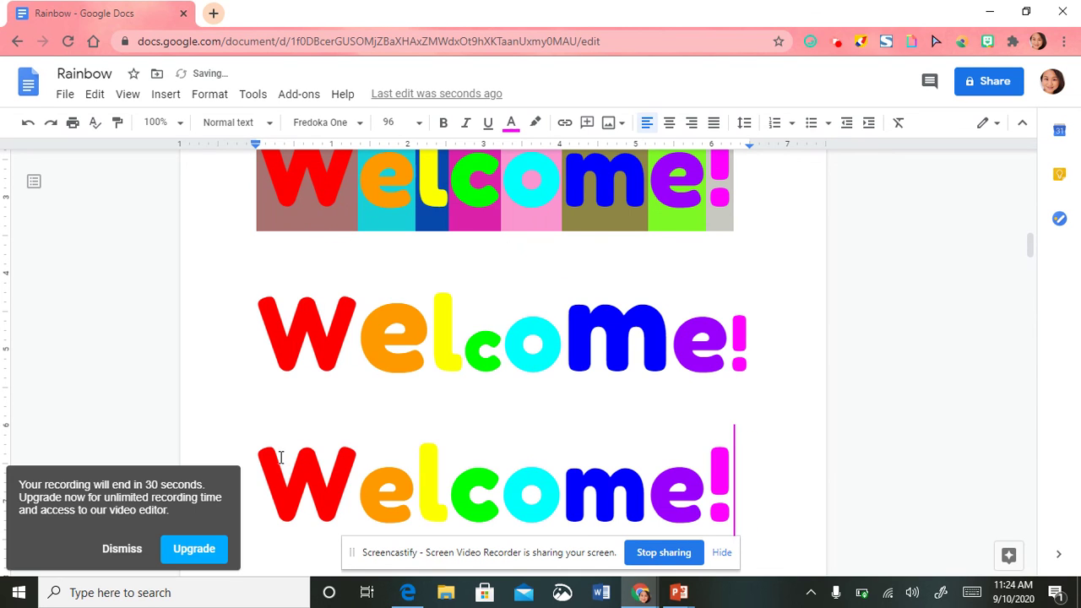
left_click_drag(520, 491, 794, 487)
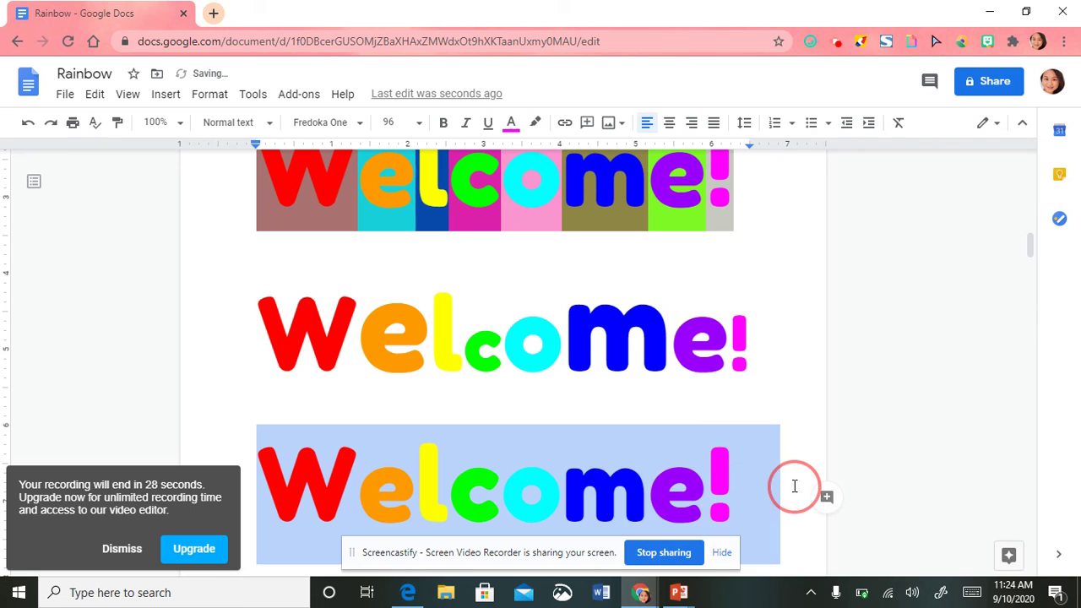
left_click(299, 94)
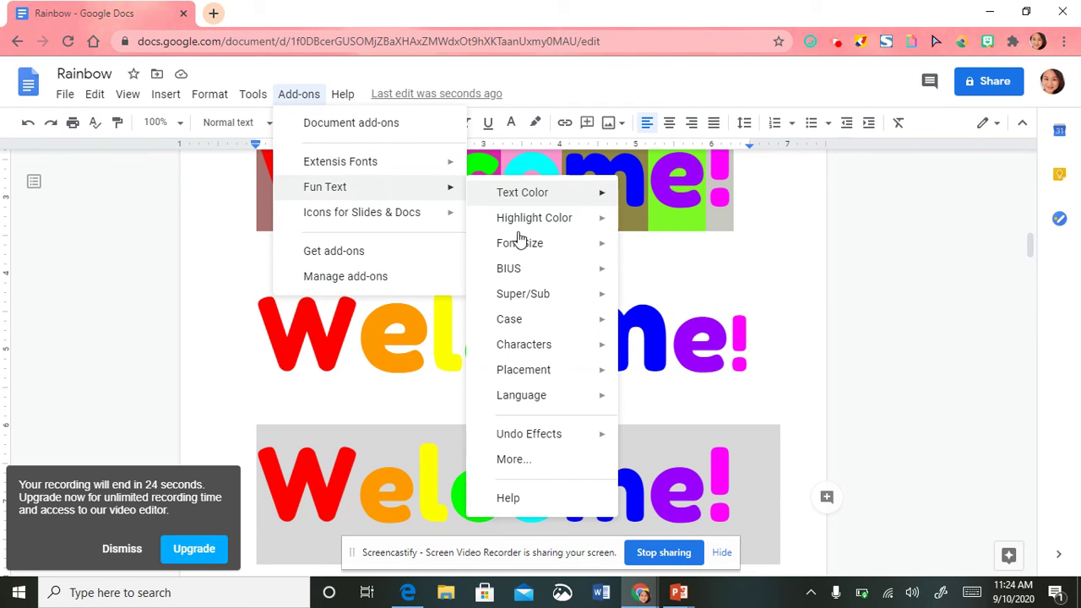
mouse_move(538, 322)
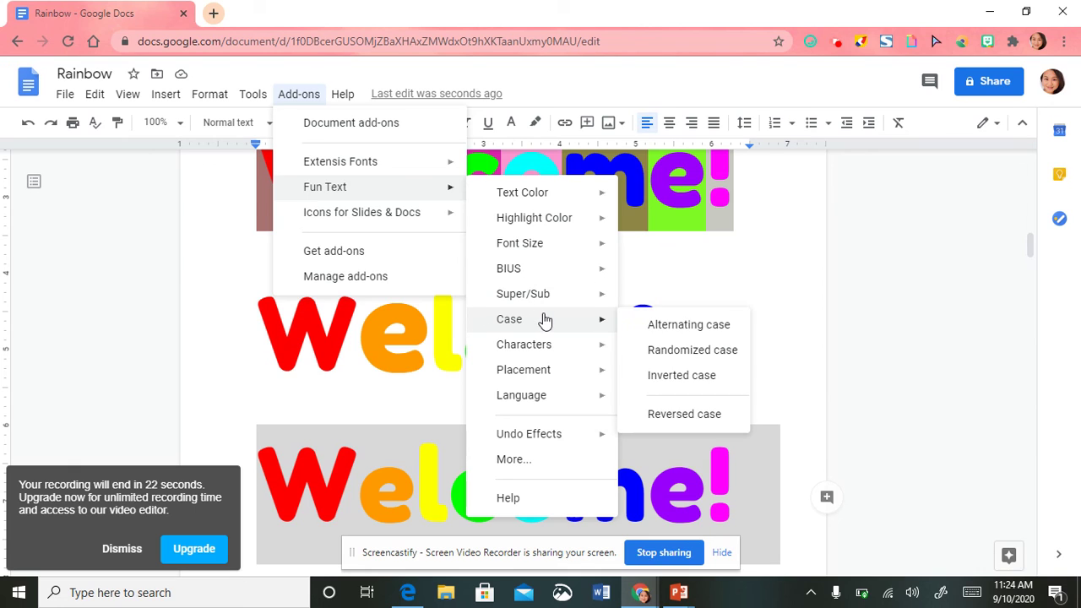
left_click(705, 352)
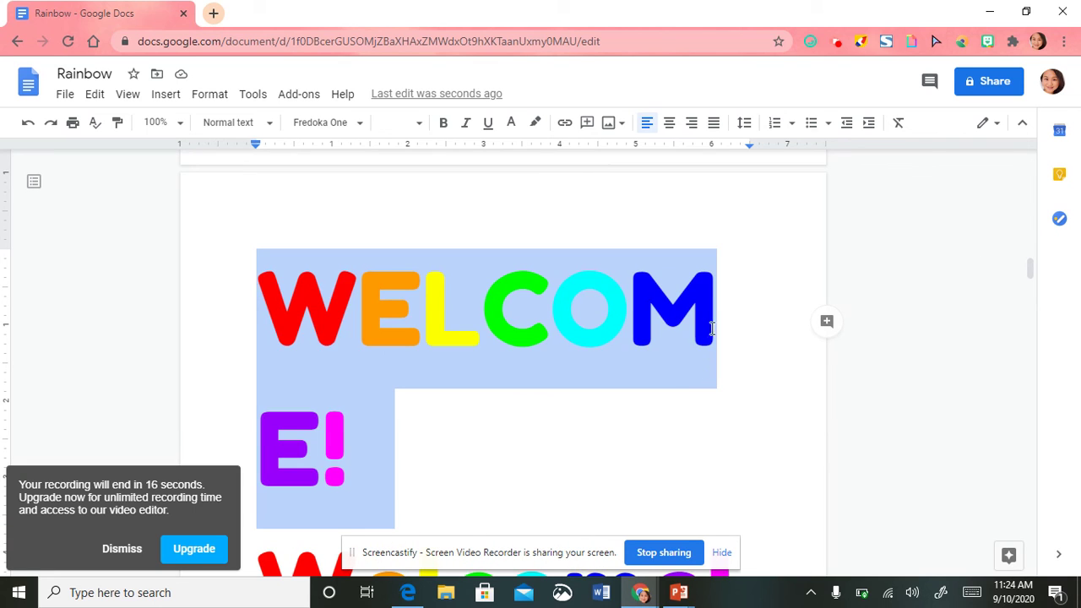
scroll(706, 323, "down", 3)
scroll(701, 319, "down", 4)
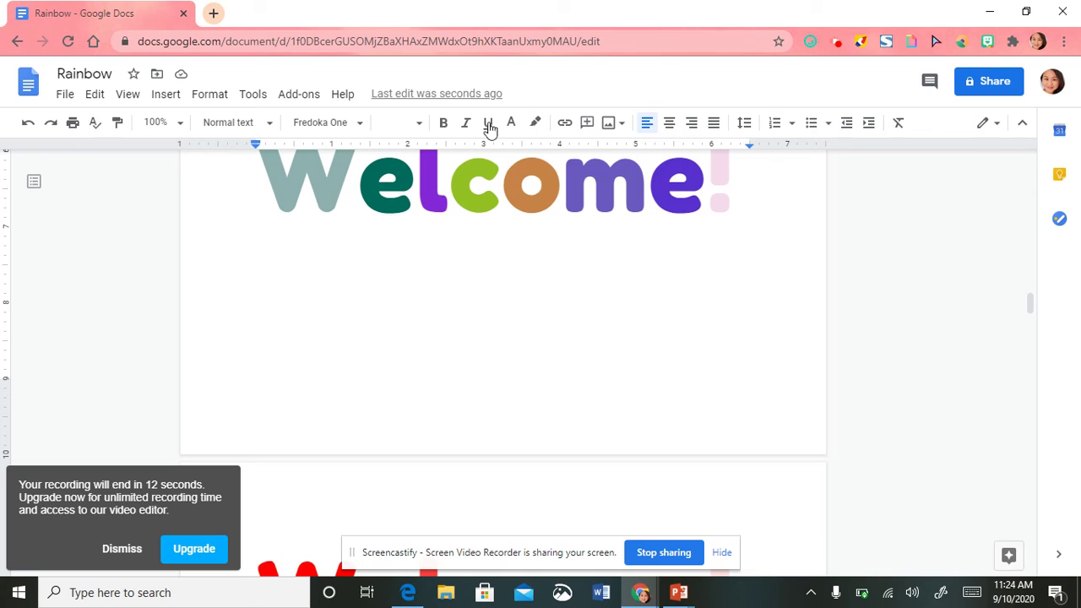
scroll(651, 262, "down", 3)
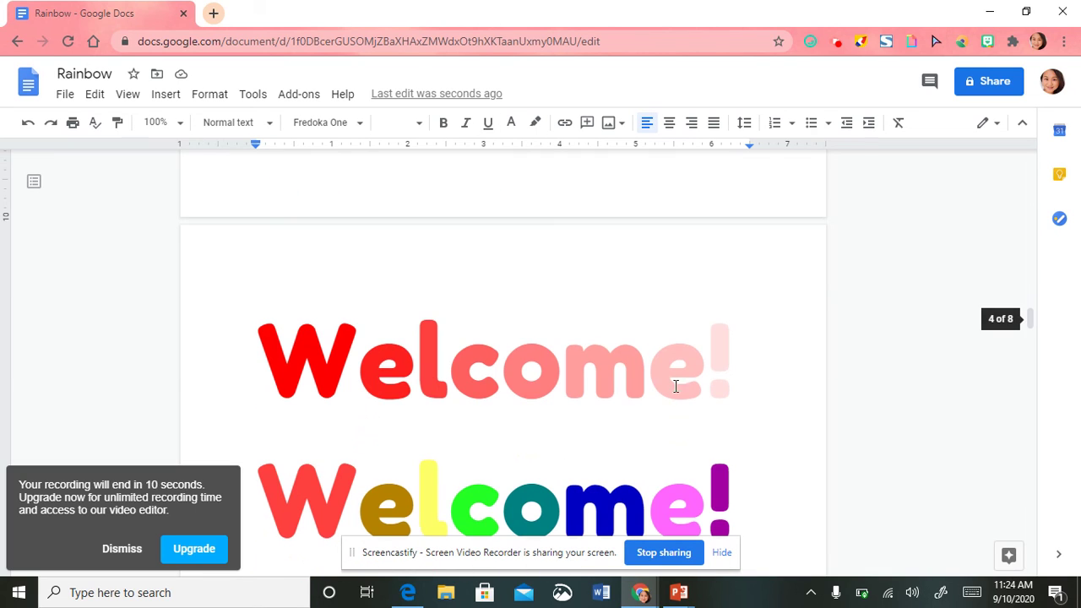